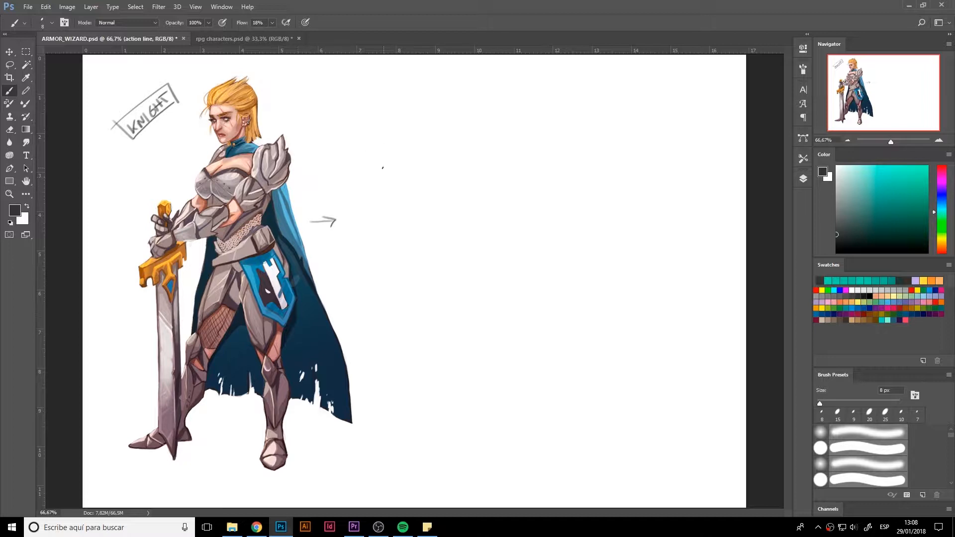
# Step: Draw a vertical cyan balance line through the knight from head to feet and move it onto the empty canvas beside her
pyautogui.click(888, 166)
pyautogui.moveTo(239, 87); pyautogui.dragTo(238, 445)
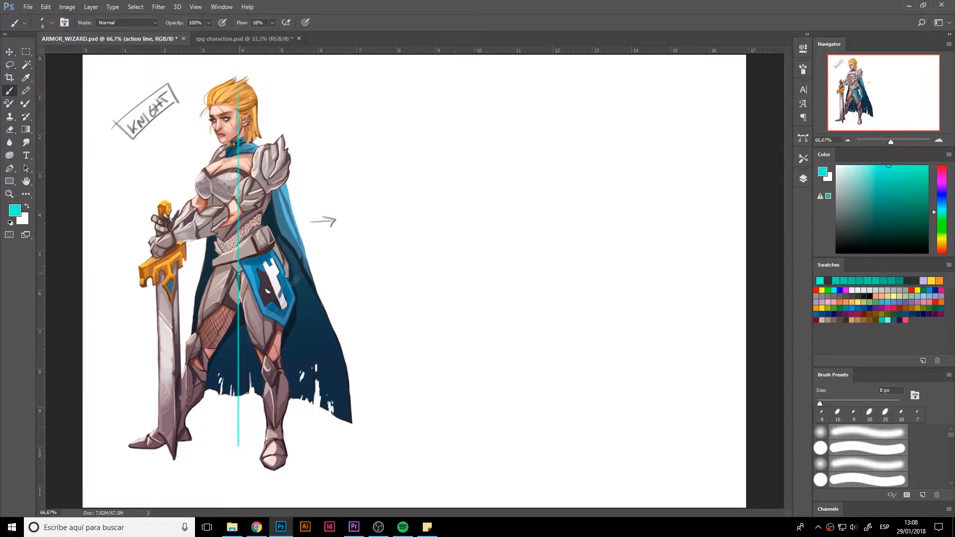
pyautogui.hotkey('ctrl', 't')
pyautogui.press('Escape')
pyautogui.press('l')
pyautogui.moveTo(256, 282)
pyautogui.mouseDown()
pyautogui.moveTo(273, 450)
pyautogui.moveTo(210, 75)
pyautogui.moveTo(276, 358)
pyautogui.mouseUp()
pyautogui.hotkey('ctrl', 't')
pyautogui.moveTo(241, 298); pyautogui.dragTo(433, 298)
pyautogui.press('Return')
pyautogui.hotkey('ctrl', 'd')
# Step: Sketch the first figure's head, neck, shoulders and ribcage around the cyan line in dark grey
pyautogui.press('d')
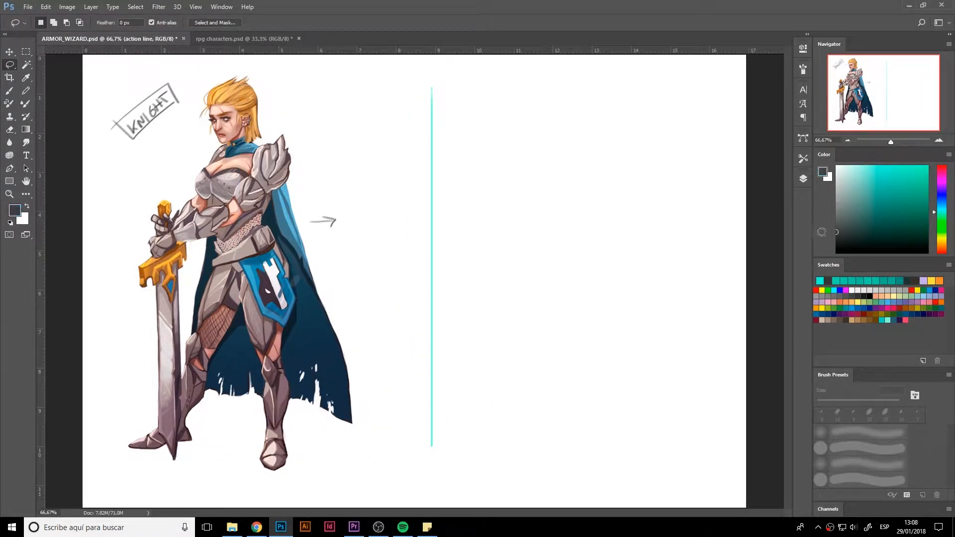
pyautogui.press('b')
pyautogui.moveTo(427, 88)
pyautogui.mouseDown()
pyautogui.moveTo(412, 130)
pyautogui.moveTo(430, 144)
pyautogui.moveTo(450, 117)
pyautogui.moveTo(416, 100)
pyautogui.mouseUp()
pyautogui.moveTo(409, 158)
pyautogui.mouseDown()
pyautogui.moveTo(404, 228)
pyautogui.moveTo(460, 218)
pyautogui.moveTo(441, 240)
pyautogui.moveTo(431, 148)
pyautogui.moveTo(473, 166)
pyautogui.moveTo(443, 169)
pyautogui.moveTo(423, 192)
pyautogui.moveTo(436, 206)
pyautogui.moveTo(428, 209)
pyautogui.moveTo(449, 160)
pyautogui.moveTo(413, 154)
pyautogui.moveTo(447, 152)
pyautogui.mouseUp()
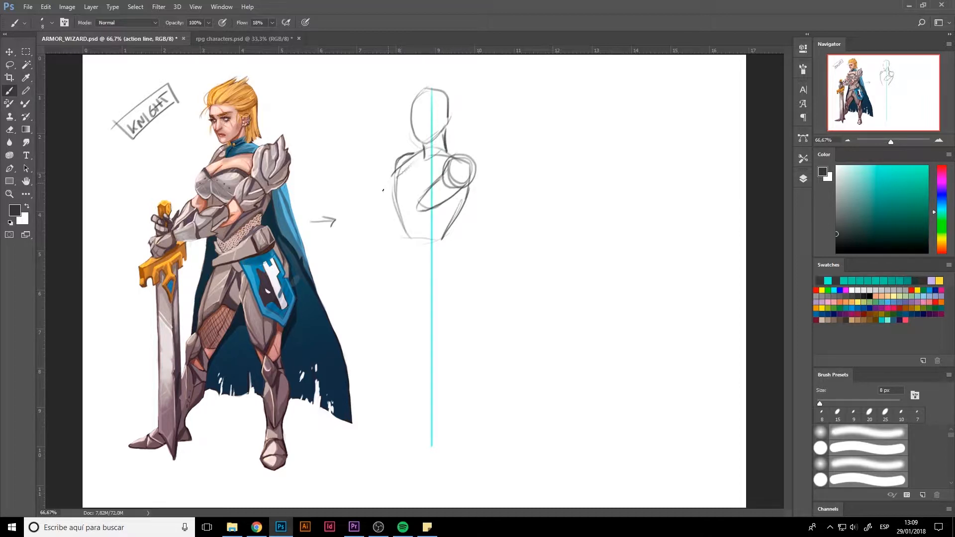
# Step: Sketch the first figure's arms with joined hands in front of the body, and add the oval abdomen
pyautogui.moveTo(391, 175); pyautogui.dragTo(390, 217)
pyautogui.moveTo(429, 175); pyautogui.dragTo(434, 172)
pyautogui.moveTo(418, 205)
pyautogui.mouseDown()
pyautogui.moveTo(388, 232)
pyautogui.moveTo(422, 215)
pyautogui.moveTo(372, 228)
pyautogui.moveTo(352, 250)
pyautogui.moveTo(375, 238)
pyautogui.moveTo(352, 240)
pyautogui.moveTo(364, 211)
pyautogui.moveTo(355, 214)
pyautogui.moveTo(375, 214)
pyautogui.moveTo(383, 190)
pyautogui.moveTo(388, 215)
pyautogui.moveTo(387, 196)
pyautogui.moveTo(372, 208)
pyautogui.moveTo(419, 230)
pyautogui.moveTo(404, 245)
pyautogui.moveTo(414, 220)
pyautogui.moveTo(435, 256)
pyautogui.moveTo(421, 224)
pyautogui.moveTo(458, 216)
pyautogui.moveTo(468, 196)
pyautogui.moveTo(449, 227)
pyautogui.mouseUp()
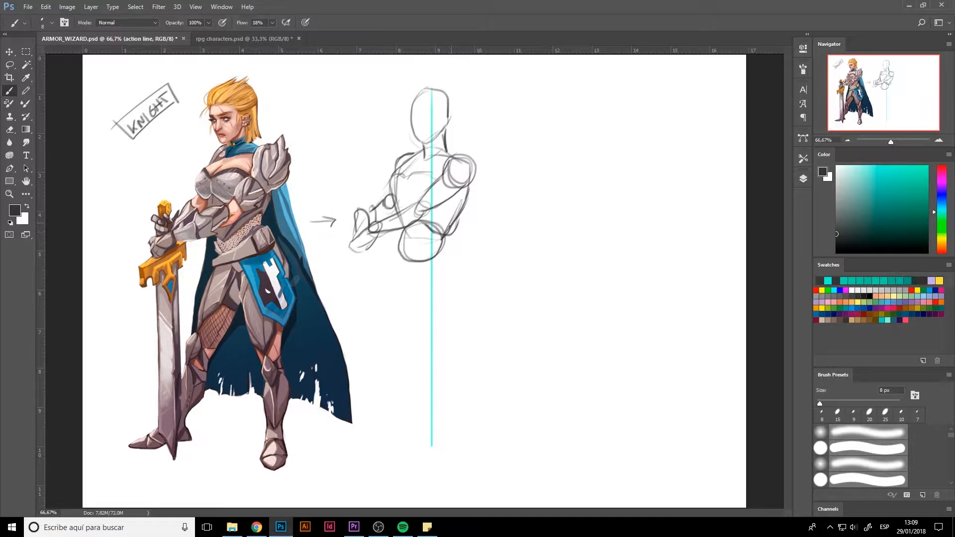
# Step: Sketch the first figure's pelvis and the long oval thigh of the straight leg
pyautogui.moveTo(408, 262)
pyautogui.mouseDown()
pyautogui.moveTo(450, 241)
pyautogui.moveTo(457, 253)
pyautogui.moveTo(464, 282)
pyautogui.moveTo(403, 295)
pyautogui.mouseUp()
pyautogui.moveTo(390, 238)
pyautogui.mouseDown()
pyautogui.moveTo(398, 282)
pyautogui.moveTo(424, 300)
pyautogui.mouseUp()
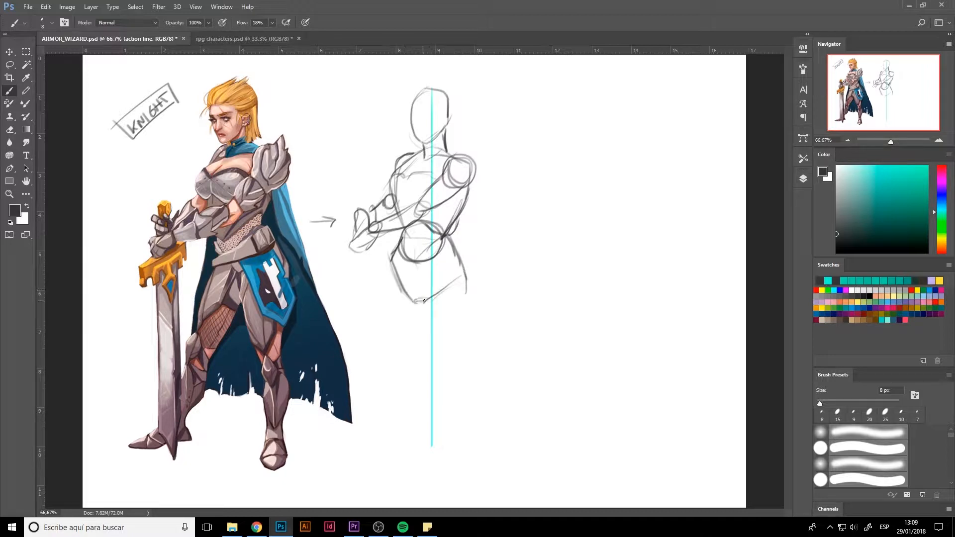
pyautogui.moveTo(437, 268)
pyautogui.mouseDown()
pyautogui.moveTo(421, 325)
pyautogui.moveTo(427, 348)
pyautogui.mouseUp()
pyautogui.moveTo(455, 341); pyautogui.dragTo(446, 353)
pyautogui.moveTo(424, 283); pyautogui.dragTo(465, 271)
pyautogui.moveTo(465, 271); pyautogui.dragTo(455, 341)
pyautogui.moveTo(420, 288)
pyautogui.mouseDown()
pyautogui.moveTo(426, 344)
pyautogui.moveTo(450, 351)
pyautogui.mouseUp()
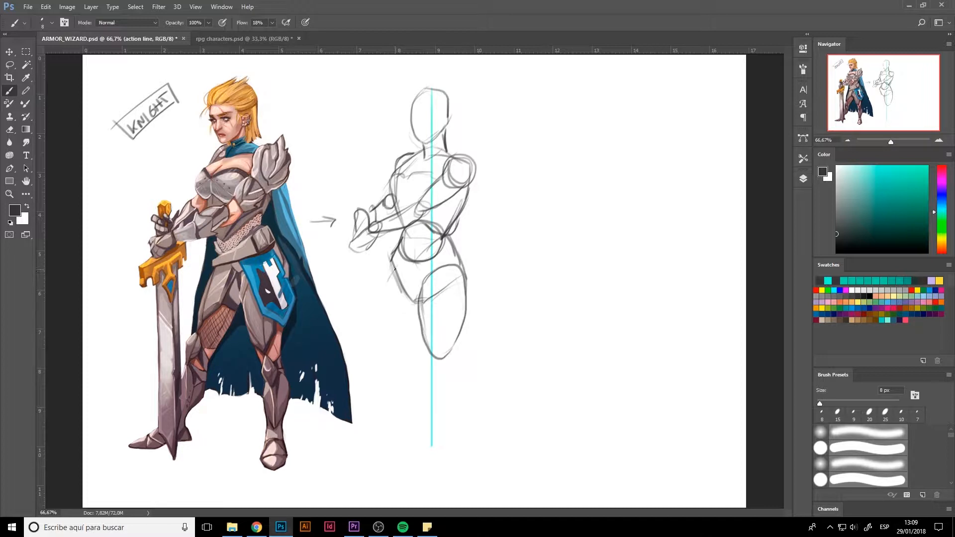
# Step: Sketch the first figure's outstretched leg with thigh, knee circle, calf, ankle and sideways-pointing foot
pyautogui.moveTo(395, 270)
pyautogui.mouseDown()
pyautogui.moveTo(379, 315)
pyautogui.moveTo(415, 303)
pyautogui.moveTo(388, 344)
pyautogui.moveTo(380, 337)
pyautogui.moveTo(417, 304)
pyautogui.mouseUp()
pyautogui.moveTo(392, 337)
pyautogui.mouseDown()
pyautogui.moveTo(398, 331)
pyautogui.moveTo(434, 366)
pyautogui.moveTo(451, 355)
pyautogui.moveTo(409, 370)
pyautogui.mouseUp()
pyautogui.moveTo(407, 374); pyautogui.dragTo(388, 410)
pyautogui.moveTo(383, 348); pyautogui.dragTo(375, 414)
pyautogui.moveTo(382, 409)
pyautogui.mouseDown()
pyautogui.moveTo(379, 422)
pyautogui.moveTo(389, 413)
pyautogui.moveTo(377, 421)
pyautogui.mouseUp()
pyautogui.moveTo(381, 413); pyautogui.dragTo(339, 436)
pyautogui.moveTo(340, 436)
pyautogui.mouseDown()
pyautogui.moveTo(391, 430)
pyautogui.moveTo(346, 443)
pyautogui.moveTo(357, 427)
pyautogui.mouseUp()
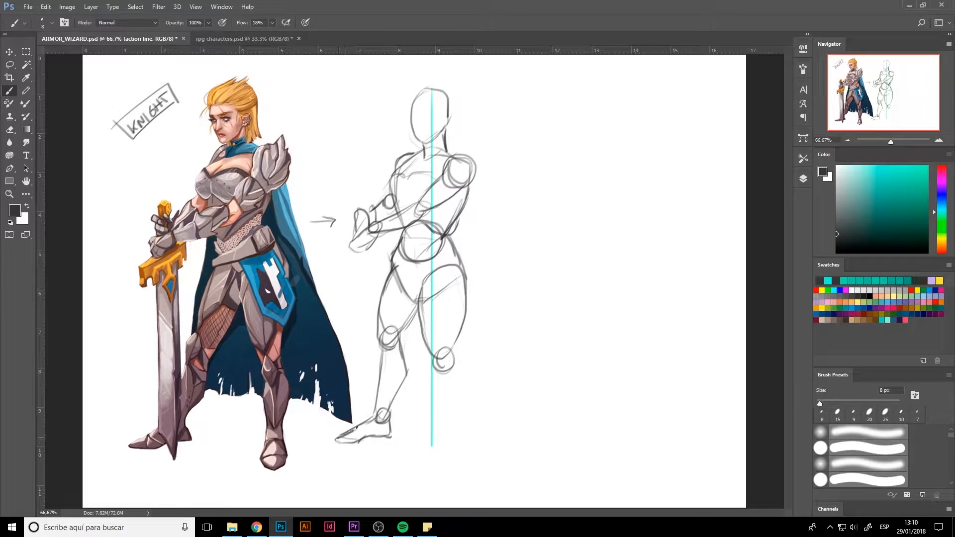
# Step: Complete the first figure's straight leg with knee, calf, ankle circle and forward-facing foot
pyautogui.moveTo(436, 374); pyautogui.dragTo(455, 432)
pyautogui.moveTo(417, 296); pyautogui.dragTo(439, 369)
pyautogui.moveTo(464, 316); pyautogui.dragTo(447, 355)
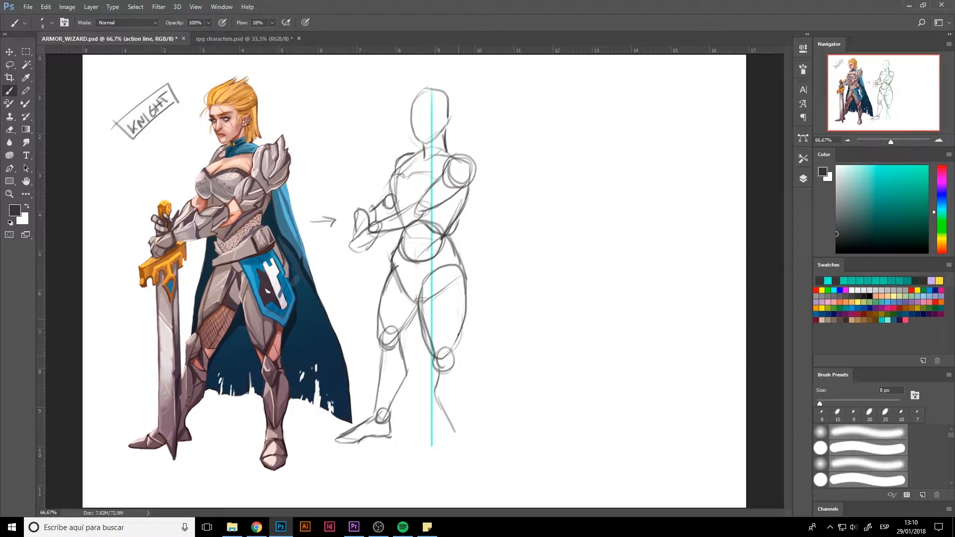
pyautogui.moveTo(465, 282); pyautogui.dragTo(459, 432)
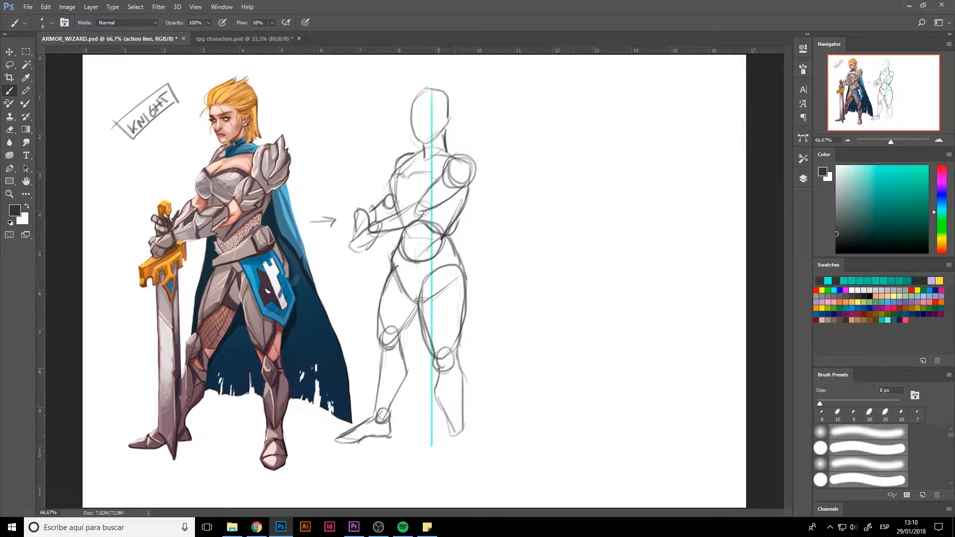
pyautogui.moveTo(438, 368)
pyautogui.mouseDown()
pyautogui.moveTo(454, 444)
pyautogui.moveTo(456, 366)
pyautogui.moveTo(462, 424)
pyautogui.moveTo(461, 450)
pyautogui.moveTo(450, 434)
pyautogui.moveTo(446, 465)
pyautogui.mouseUp()
pyautogui.moveTo(445, 460); pyautogui.dragTo(471, 475)
pyautogui.moveTo(463, 436); pyautogui.dragTo(471, 466)
pyautogui.moveTo(450, 454); pyautogui.dragTo(470, 470)
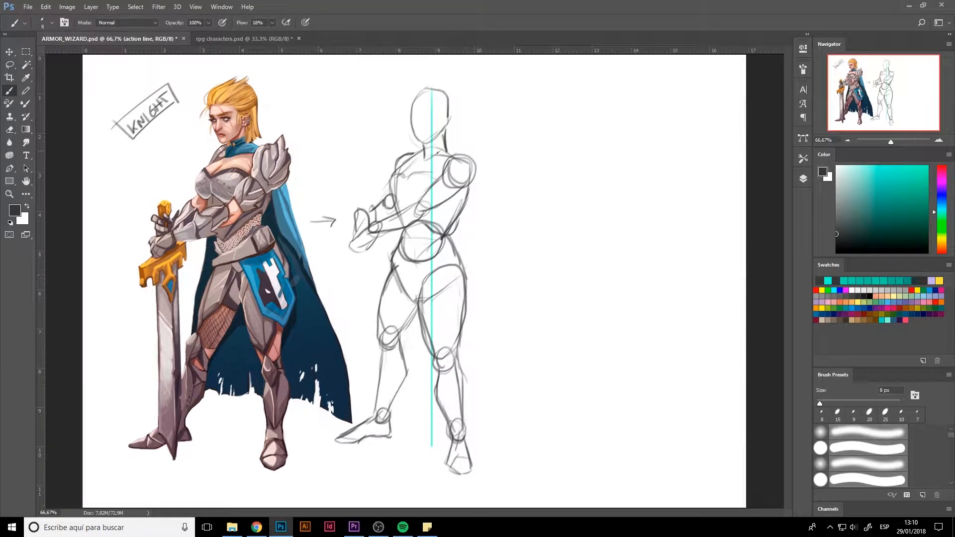
# Step: Draw a small square beside the first figure's head, a horizontal line between the feet and a vertical sword line below the hands
pyautogui.moveTo(358, 99)
pyautogui.mouseDown()
pyautogui.moveTo(358, 129)
pyautogui.moveTo(380, 99)
pyautogui.moveTo(381, 128)
pyautogui.mouseUp()
pyautogui.moveTo(358, 128); pyautogui.dragTo(381, 129)
pyautogui.moveTo(355, 436); pyautogui.dragTo(470, 436)
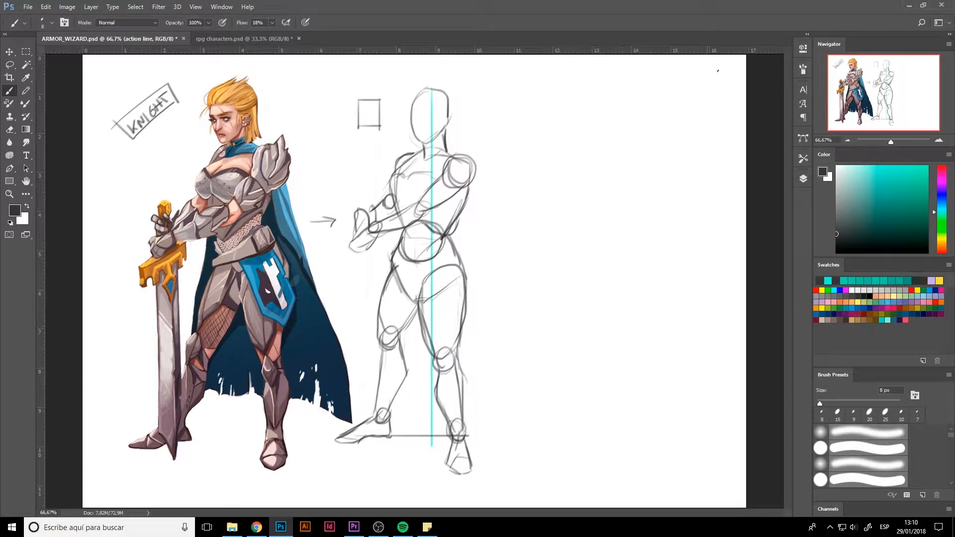
pyautogui.press('e')
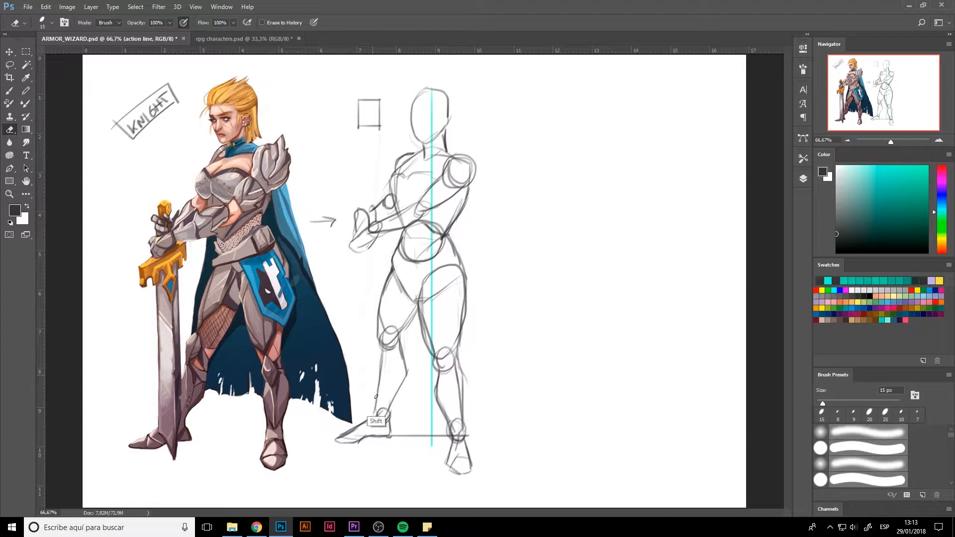
pyautogui.press('b')
pyautogui.moveTo(363, 252); pyautogui.dragTo(362, 450)
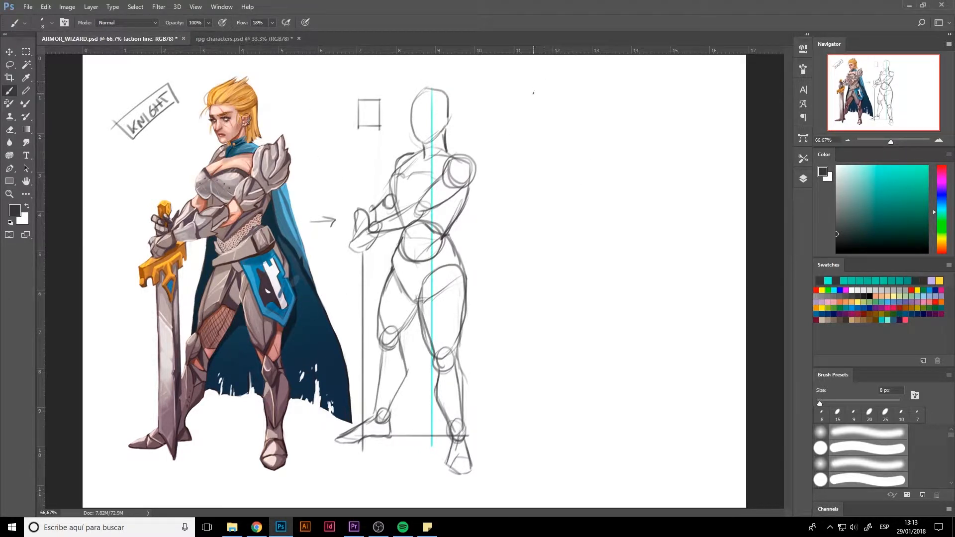
# Step: Sketch a second figure's oval head on the empty canvas, with facial guide lines and ears
pyautogui.moveTo(541, 85)
pyautogui.mouseDown()
pyautogui.moveTo(536, 124)
pyautogui.moveTo(560, 124)
pyautogui.mouseUp()
pyautogui.moveTo(558, 88); pyautogui.dragTo(533, 117)
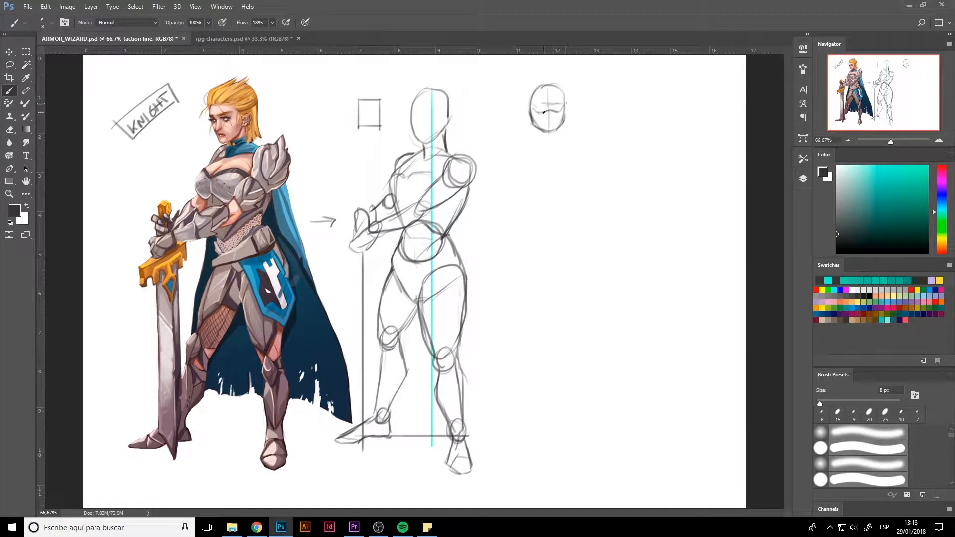
pyautogui.moveTo(526, 101)
pyautogui.mouseDown()
pyautogui.moveTo(566, 116)
pyautogui.moveTo(546, 150)
pyautogui.moveTo(557, 139)
pyautogui.moveTo(537, 140)
pyautogui.mouseUp()
# Step: Sketch the second figure's neck, shoulders and broad ribcage, and add the upper arm of the lowered arm
pyautogui.moveTo(536, 141)
pyautogui.mouseDown()
pyautogui.moveTo(514, 155)
pyautogui.moveTo(512, 209)
pyautogui.mouseUp()
pyautogui.moveTo(506, 160)
pyautogui.mouseDown()
pyautogui.moveTo(515, 222)
pyautogui.moveTo(526, 222)
pyautogui.mouseUp()
pyautogui.moveTo(538, 165); pyautogui.dragTo(518, 199)
pyautogui.moveTo(529, 198); pyautogui.dragTo(573, 194)
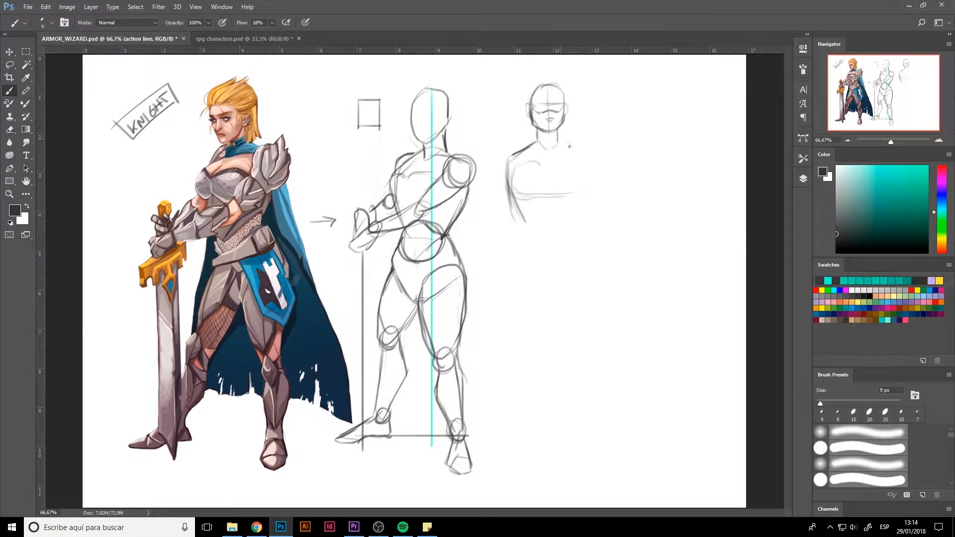
pyautogui.moveTo(558, 138)
pyautogui.mouseDown()
pyautogui.moveTo(594, 159)
pyautogui.moveTo(585, 215)
pyautogui.mouseUp()
pyautogui.moveTo(528, 225)
pyautogui.mouseDown()
pyautogui.moveTo(580, 219)
pyautogui.moveTo(552, 204)
pyautogui.moveTo(591, 198)
pyautogui.mouseUp()
pyautogui.moveTo(520, 153)
pyautogui.mouseDown()
pyautogui.moveTo(496, 177)
pyautogui.moveTo(494, 219)
pyautogui.moveTo(511, 181)
pyautogui.moveTo(498, 220)
pyautogui.mouseUp()
pyautogui.moveTo(498, 175); pyautogui.dragTo(491, 214)
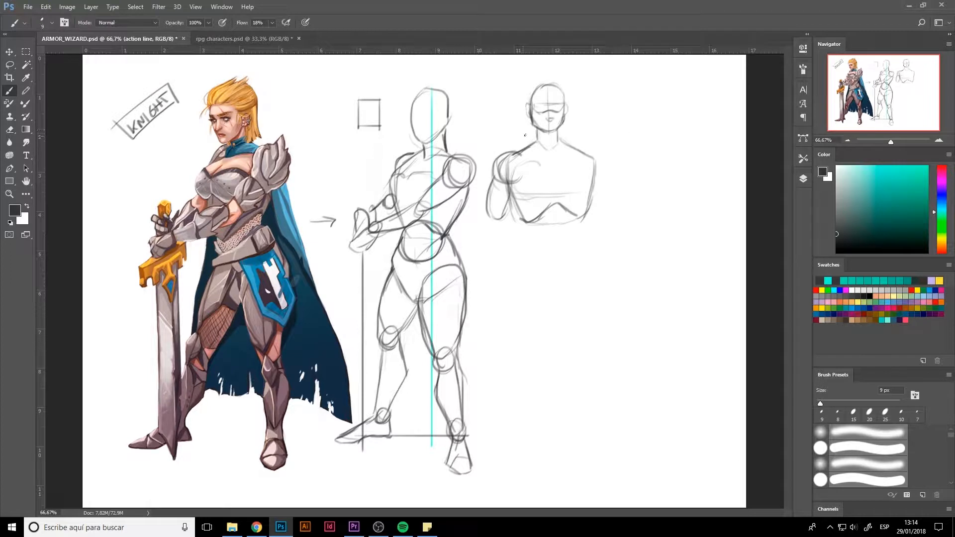
# Step: Draw a horizontal guide line at the second figure's chin level and sketch the shoulder and bent, raised arm
pyautogui.moveTo(457, 125); pyautogui.dragTo(642, 127)
pyautogui.moveTo(582, 135)
pyautogui.mouseDown()
pyautogui.moveTo(577, 150)
pyautogui.moveTo(636, 149)
pyautogui.moveTo(638, 172)
pyautogui.moveTo(616, 195)
pyautogui.moveTo(618, 208)
pyautogui.mouseUp()
pyautogui.moveTo(597, 191); pyautogui.dragTo(620, 214)
pyautogui.moveTo(601, 156)
pyautogui.mouseDown()
pyautogui.moveTo(615, 181)
pyautogui.moveTo(610, 165)
pyautogui.moveTo(620, 164)
pyautogui.moveTo(632, 208)
pyautogui.moveTo(639, 167)
pyautogui.mouseUp()
pyautogui.moveTo(602, 134); pyautogui.dragTo(566, 144)
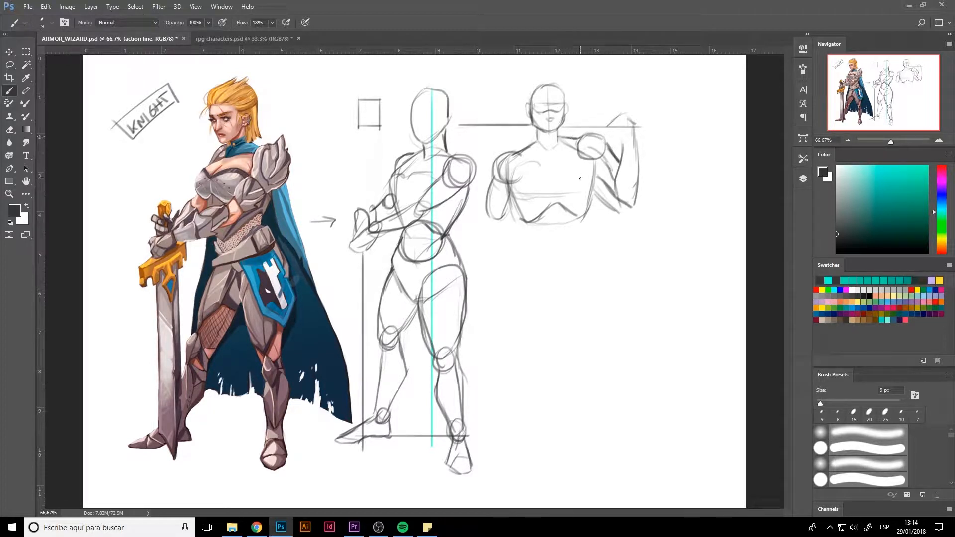
# Step: Erase the overlapping lines at the raised shoulder and draw the second figure's chest muscles
pyautogui.press('e')
pyautogui.moveTo(610, 179)
pyautogui.mouseDown()
pyautogui.moveTo(604, 156)
pyautogui.moveTo(592, 160)
pyautogui.moveTo(577, 144)
pyautogui.moveTo(602, 156)
pyautogui.moveTo(618, 213)
pyautogui.mouseUp()
pyautogui.press('b')
pyautogui.moveTo(597, 167)
pyautogui.mouseDown()
pyautogui.moveTo(589, 193)
pyautogui.moveTo(547, 172)
pyautogui.mouseUp()
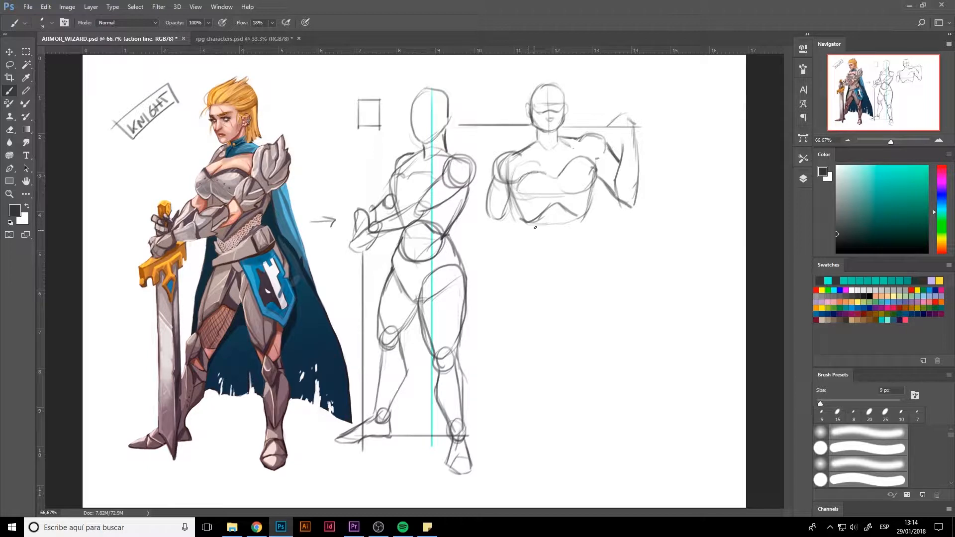
# Step: Sketch the second figure's oval abdomen and the angular pelvis beneath it
pyautogui.moveTo(535, 214)
pyautogui.mouseDown()
pyautogui.moveTo(557, 249)
pyautogui.moveTo(579, 212)
pyautogui.moveTo(520, 266)
pyautogui.moveTo(560, 301)
pyautogui.mouseUp()
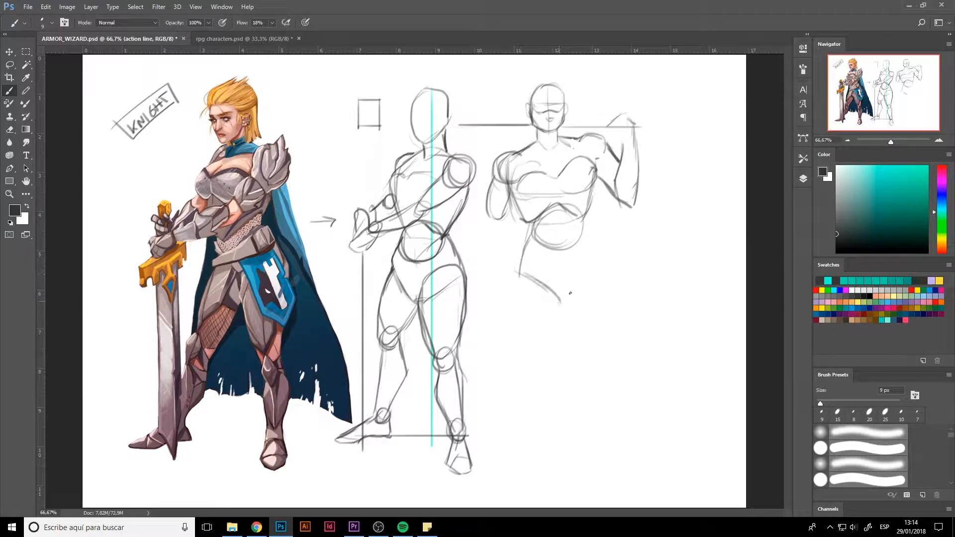
pyautogui.moveTo(530, 233); pyautogui.dragTo(513, 266)
pyautogui.moveTo(583, 228)
pyautogui.mouseDown()
pyautogui.moveTo(601, 261)
pyautogui.moveTo(571, 296)
pyautogui.moveTo(555, 296)
pyautogui.mouseUp()
pyautogui.moveTo(602, 256); pyautogui.dragTo(575, 289)
pyautogui.moveTo(570, 251)
pyautogui.mouseDown()
pyautogui.moveTo(579, 238)
pyautogui.moveTo(558, 253)
pyautogui.mouseUp()
pyautogui.moveTo(530, 240); pyautogui.dragTo(558, 252)
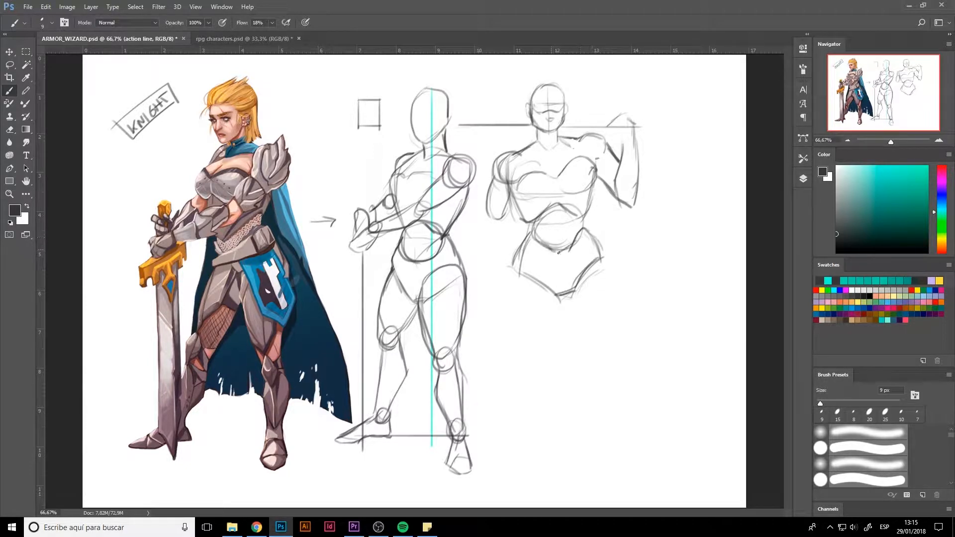
# Step: Add the second figure's elbow and wrist joints and raised hand, and sketch both thighs
pyautogui.moveTo(497, 222); pyautogui.dragTo(492, 219)
pyautogui.moveTo(628, 183); pyautogui.dragTo(624, 185)
pyautogui.moveTo(630, 131)
pyautogui.mouseDown()
pyautogui.moveTo(617, 113)
pyautogui.moveTo(606, 138)
pyautogui.moveTo(624, 142)
pyautogui.moveTo(640, 129)
pyautogui.mouseUp()
pyautogui.moveTo(528, 199); pyautogui.dragTo(522, 226)
pyautogui.moveTo(515, 266)
pyautogui.mouseDown()
pyautogui.moveTo(510, 314)
pyautogui.moveTo(535, 349)
pyautogui.mouseUp()
pyautogui.moveTo(557, 293); pyautogui.dragTo(550, 333)
pyautogui.moveTo(572, 289)
pyautogui.mouseDown()
pyautogui.moveTo(580, 321)
pyautogui.moveTo(609, 339)
pyautogui.mouseUp()
pyautogui.moveTo(601, 256); pyautogui.dragTo(613, 335)
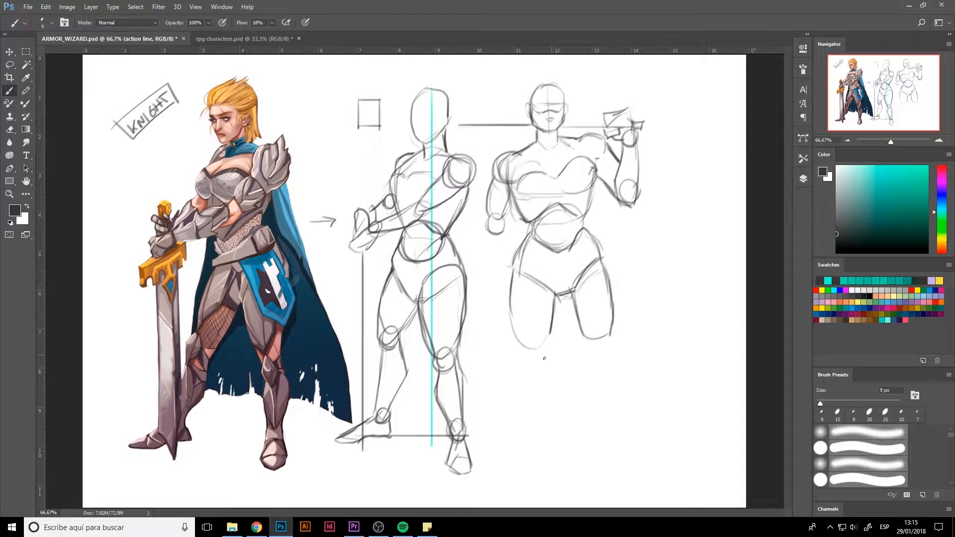
# Step: Sketch the second figure's knee circles and the calf and ankle of the leg below the lowered arm
pyautogui.moveTo(536, 348); pyautogui.dragTo(527, 364)
pyautogui.moveTo(552, 328); pyautogui.dragTo(542, 428)
pyautogui.moveTo(522, 319)
pyautogui.mouseDown()
pyautogui.moveTo(531, 428)
pyautogui.moveTo(497, 457)
pyautogui.mouseUp()
pyautogui.moveTo(595, 342)
pyautogui.mouseDown()
pyautogui.moveTo(593, 357)
pyautogui.moveTo(604, 344)
pyautogui.mouseUp()
# Step: Sketch the forearm, wrist circle and fist of the second figure's lowered arm
pyautogui.moveTo(486, 209); pyautogui.dragTo(510, 291)
pyautogui.moveTo(508, 227); pyautogui.dragTo(507, 276)
pyautogui.moveTo(502, 278)
pyautogui.mouseDown()
pyautogui.moveTo(511, 311)
pyautogui.moveTo(526, 301)
pyautogui.moveTo(530, 316)
pyautogui.mouseUp()
pyautogui.moveTo(516, 235)
pyautogui.mouseDown()
pyautogui.moveTo(526, 272)
pyautogui.moveTo(515, 246)
pyautogui.mouseUp()
# Step: Clean up the second figure's inner thigh lines and sketch the remaining calf and ankle circle
pyautogui.press('e')
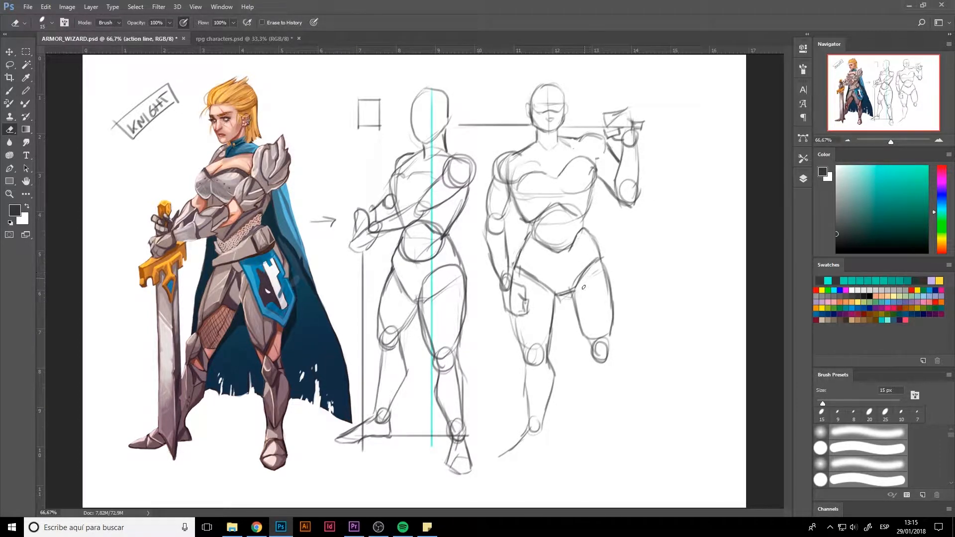
pyautogui.moveTo(558, 297)
pyautogui.mouseDown()
pyautogui.moveTo(568, 302)
pyautogui.moveTo(604, 259)
pyautogui.moveTo(609, 366)
pyautogui.moveTo(588, 363)
pyautogui.moveTo(599, 428)
pyautogui.moveTo(609, 413)
pyautogui.mouseUp()
pyautogui.press('b')
pyautogui.moveTo(615, 353); pyautogui.dragTo(612, 416)
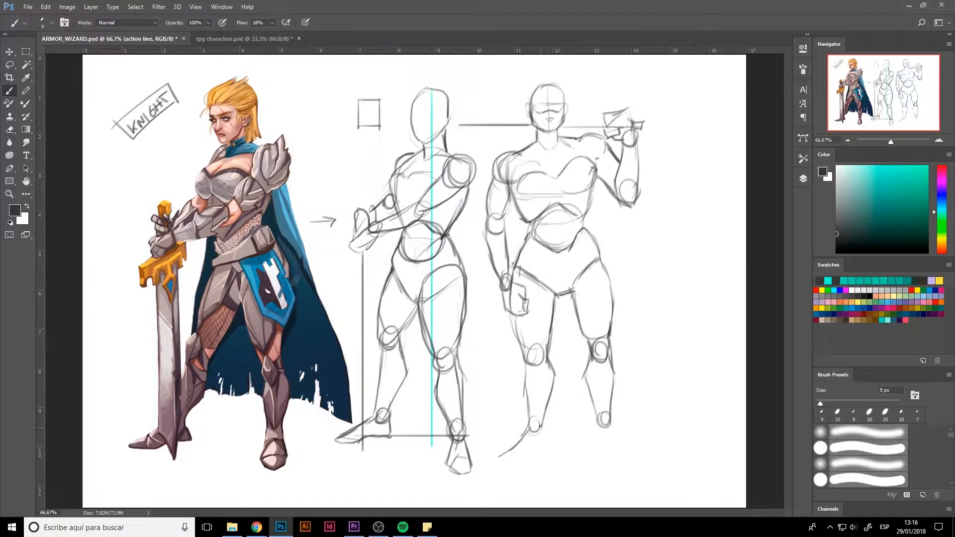
# Step: Sketch both of the second figure's feet pointing outward from the ankles
pyautogui.moveTo(539, 418)
pyautogui.mouseDown()
pyautogui.moveTo(549, 446)
pyautogui.moveTo(517, 465)
pyautogui.moveTo(518, 443)
pyautogui.moveTo(522, 455)
pyautogui.moveTo(487, 458)
pyautogui.mouseUp()
pyautogui.press('e')
pyautogui.press('b')
pyautogui.moveTo(541, 446); pyautogui.dragTo(528, 456)
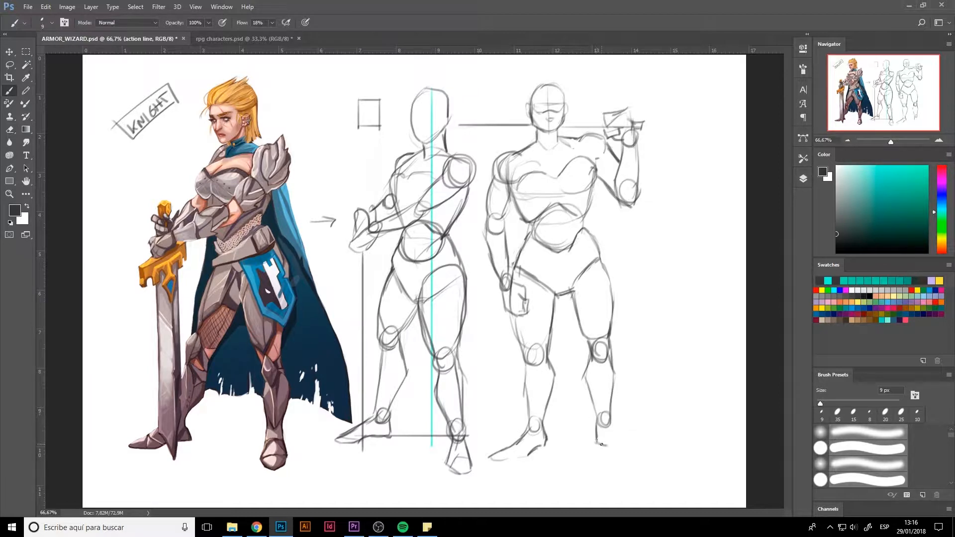
pyautogui.moveTo(601, 445); pyautogui.dragTo(634, 458)
pyautogui.moveTo(610, 425)
pyautogui.mouseDown()
pyautogui.moveTo(638, 455)
pyautogui.moveTo(633, 442)
pyautogui.mouseUp()
# Step: Refine the second figure's feet by redrawing the toe contour and erasing the excess lines at the tips
pyautogui.press('e')
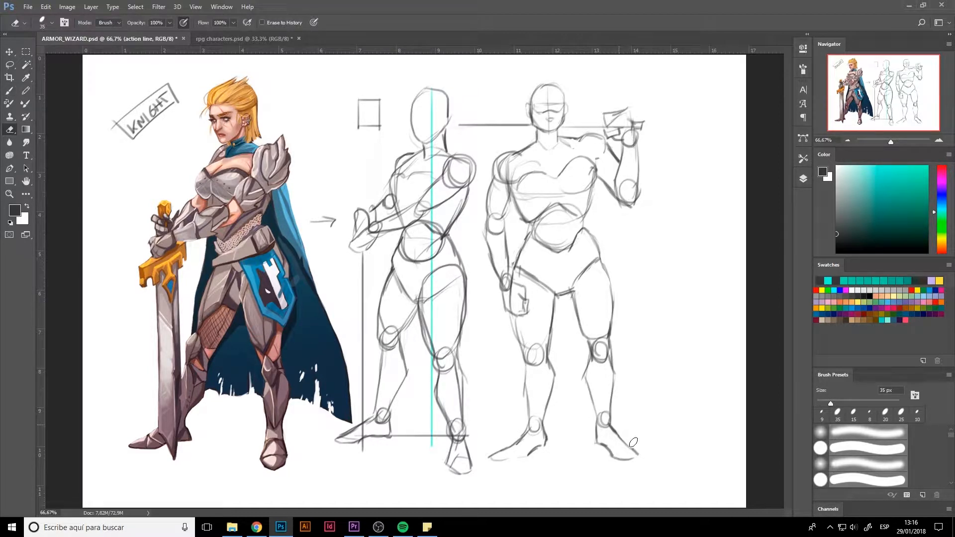
pyautogui.press('b')
pyautogui.moveTo(513, 448); pyautogui.dragTo(500, 454)
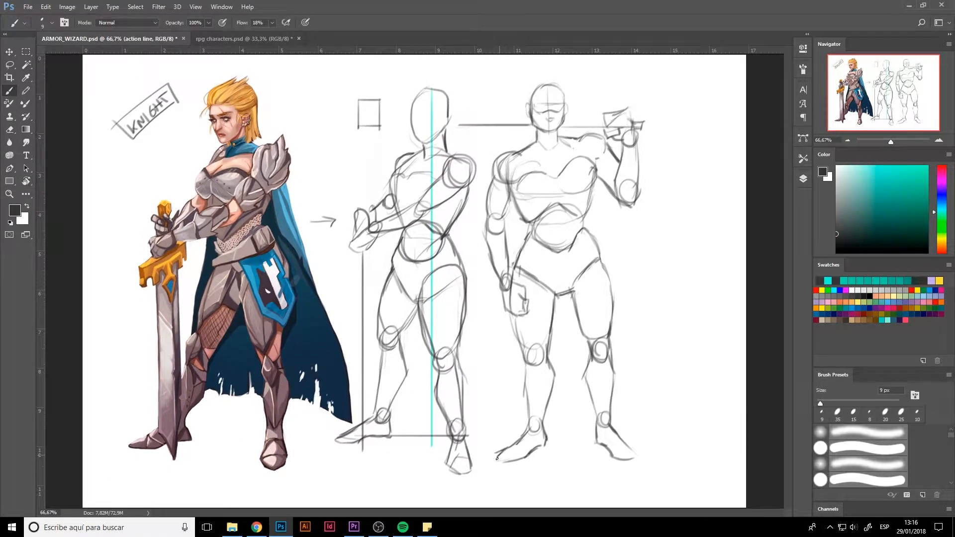
pyautogui.press('e')
pyautogui.moveTo(497, 459)
pyautogui.mouseDown()
pyautogui.moveTo(517, 460)
pyautogui.moveTo(495, 455)
pyautogui.moveTo(514, 447)
pyautogui.mouseUp()
pyautogui.press('b')
# Step: Erase the extra construction lines in the second figure's fist, shoulder and ribcage
pyautogui.press('e')
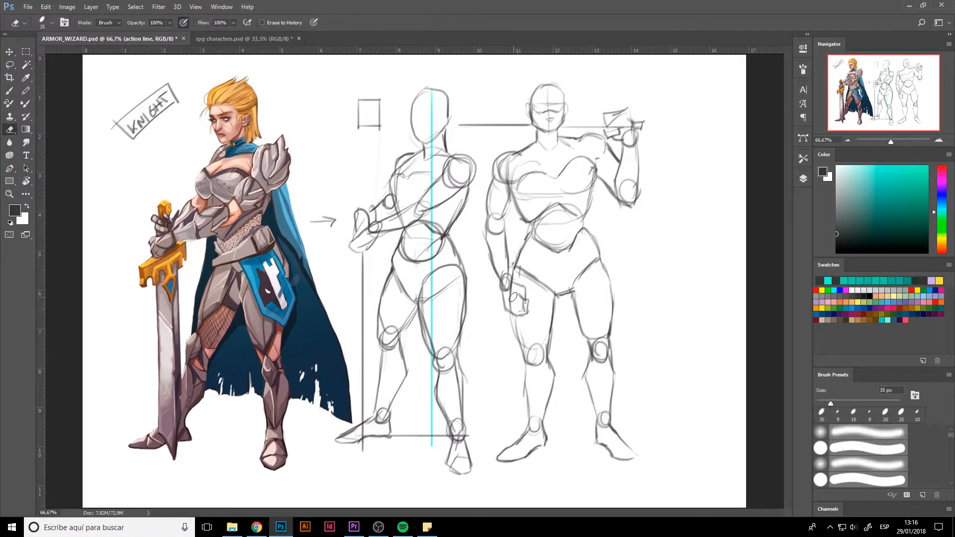
pyautogui.moveTo(513, 297); pyautogui.dragTo(519, 315)
pyautogui.press('b')
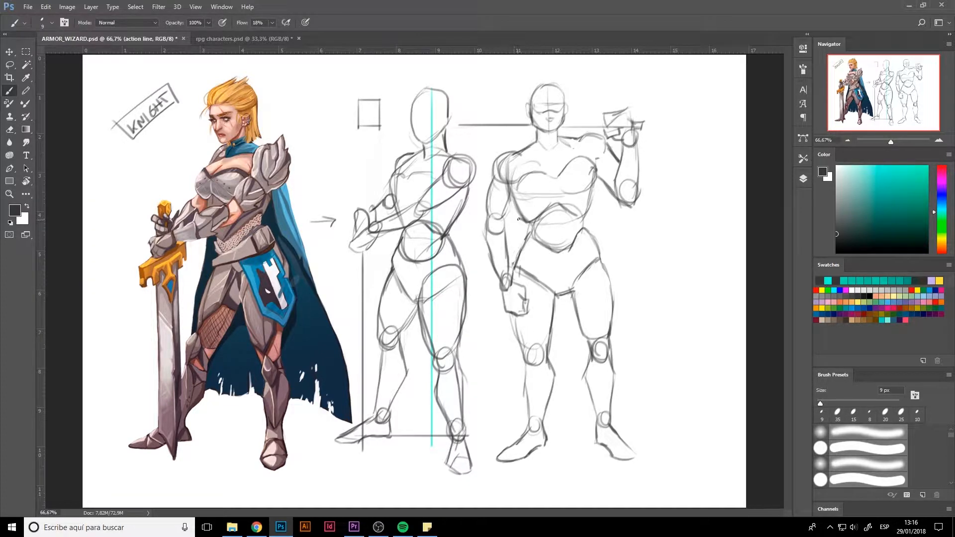
pyautogui.press('e')
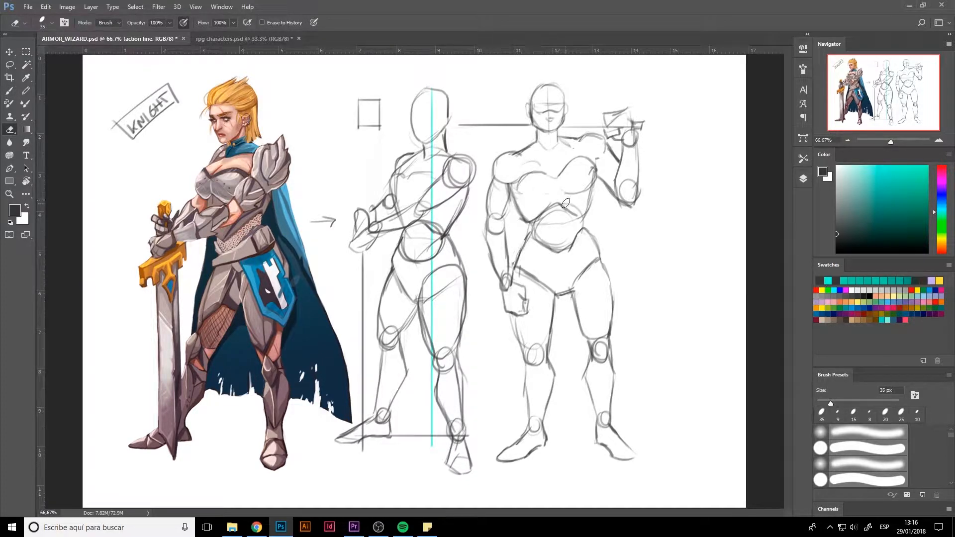
pyautogui.moveTo(566, 203); pyautogui.dragTo(576, 213)
# Step: Reinforce the second figure's hip creases, thigh contour and knee lines
pyautogui.press('b')
pyautogui.moveTo(593, 266); pyautogui.dragTo(571, 290)
pyautogui.moveTo(523, 259)
pyautogui.mouseDown()
pyautogui.moveTo(551, 296)
pyautogui.moveTo(524, 364)
pyautogui.moveTo(536, 351)
pyautogui.mouseUp()
pyautogui.moveTo(600, 330); pyautogui.dragTo(607, 348)
# Step: Draw a vertical cyan balance line through the second figure from head to feet
pyautogui.click(906, 165)
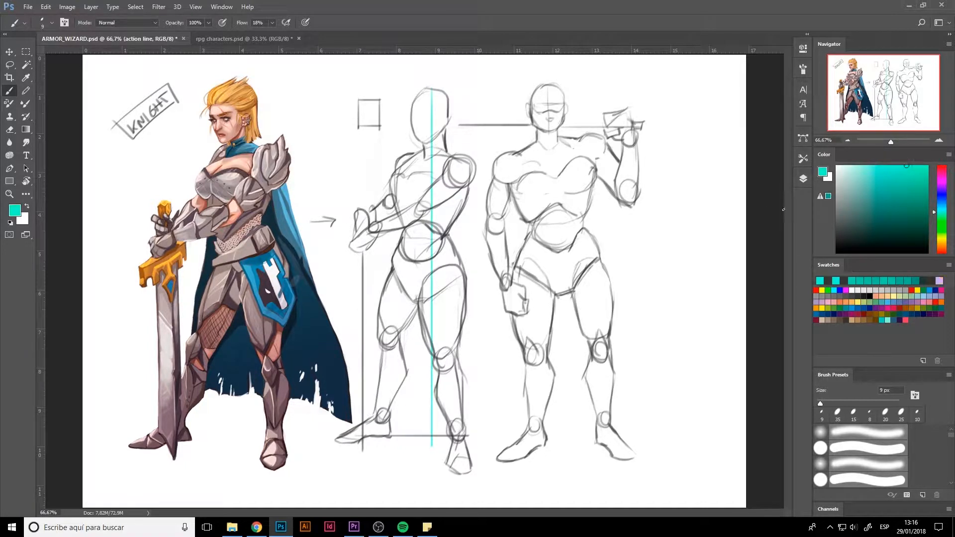
pyautogui.moveTo(549, 88); pyautogui.dragTo(550, 436)
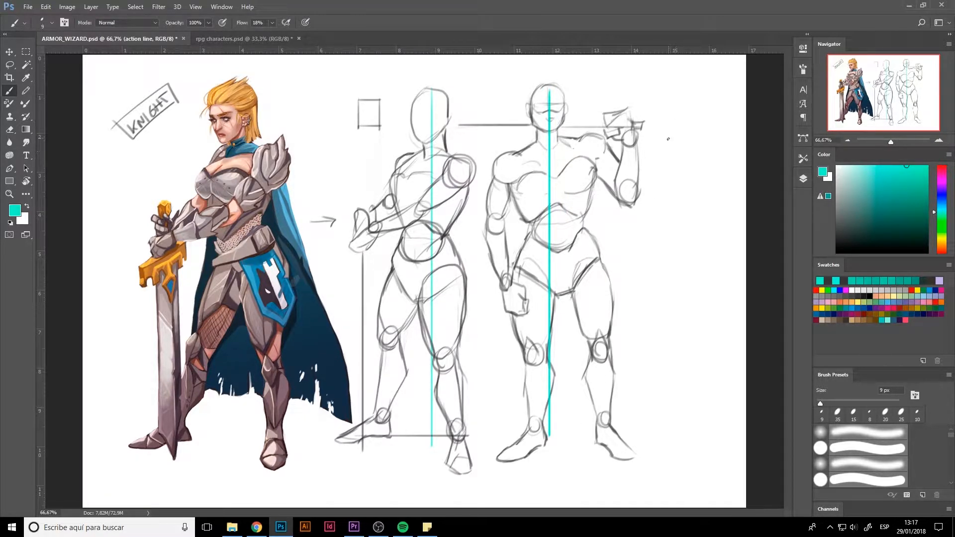
# Step: Select both sketched figures, scale them proportionally to about 72% and move them up beside the knight's upper body
pyautogui.hotkey('ctrl', 't')
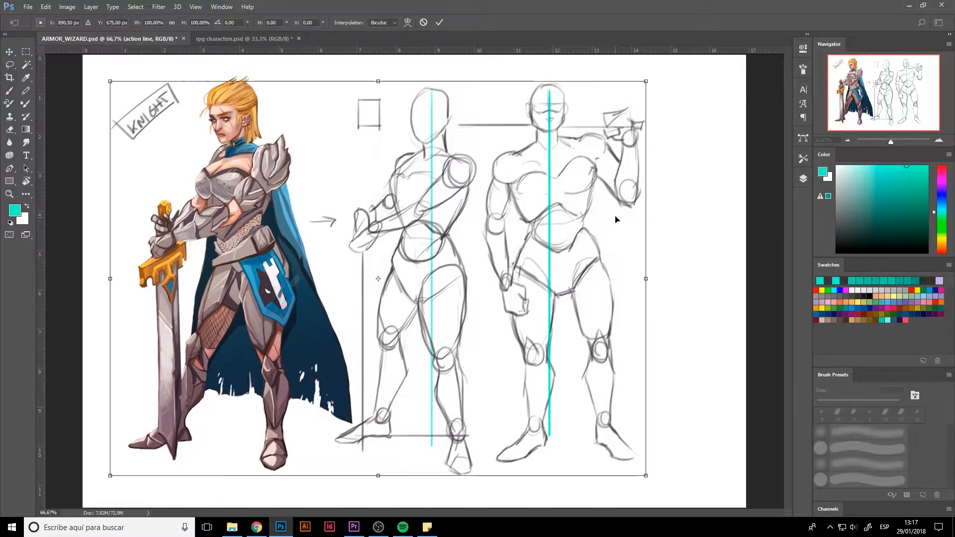
pyautogui.press('Escape')
pyautogui.press('l')
pyautogui.moveTo(643, 227)
pyautogui.mouseDown()
pyautogui.moveTo(536, 506)
pyautogui.moveTo(340, 435)
pyautogui.moveTo(356, 427)
pyautogui.moveTo(351, 234)
pyautogui.moveTo(487, 66)
pyautogui.moveTo(643, 227)
pyautogui.mouseUp()
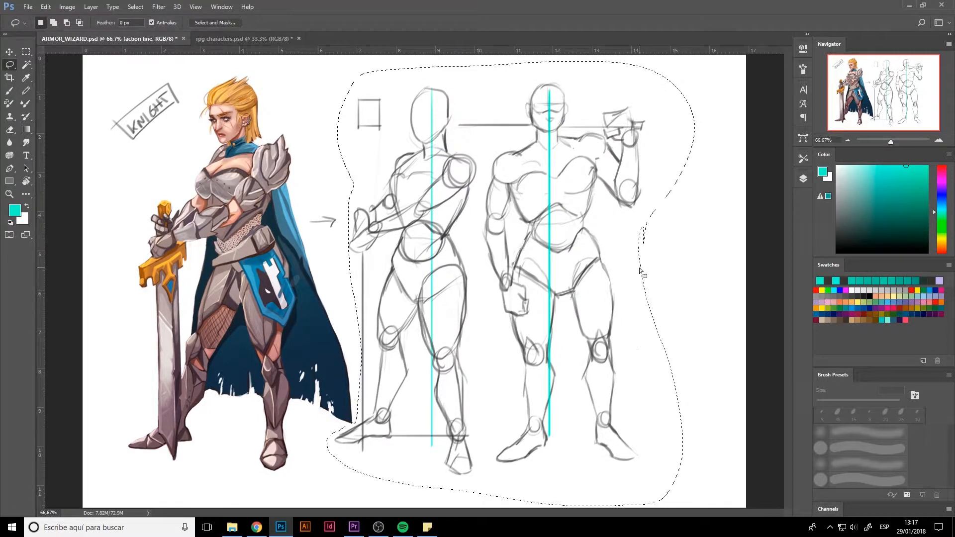
pyautogui.hotkey('ctrl', 't')
pyautogui.moveTo(694, 61); pyautogui.dragTo(583, 180)
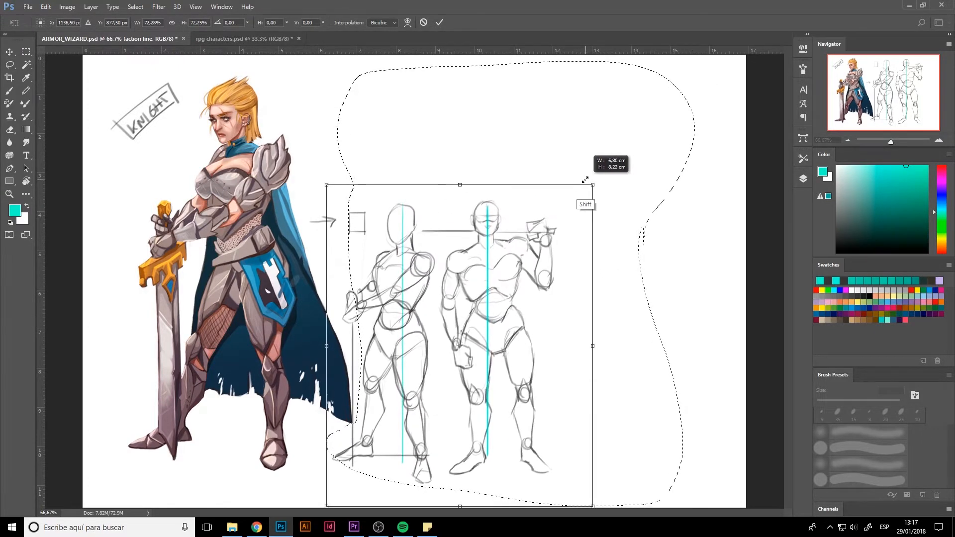
pyautogui.moveTo(518, 271); pyautogui.dragTo(532, 159)
pyautogui.press('Return')
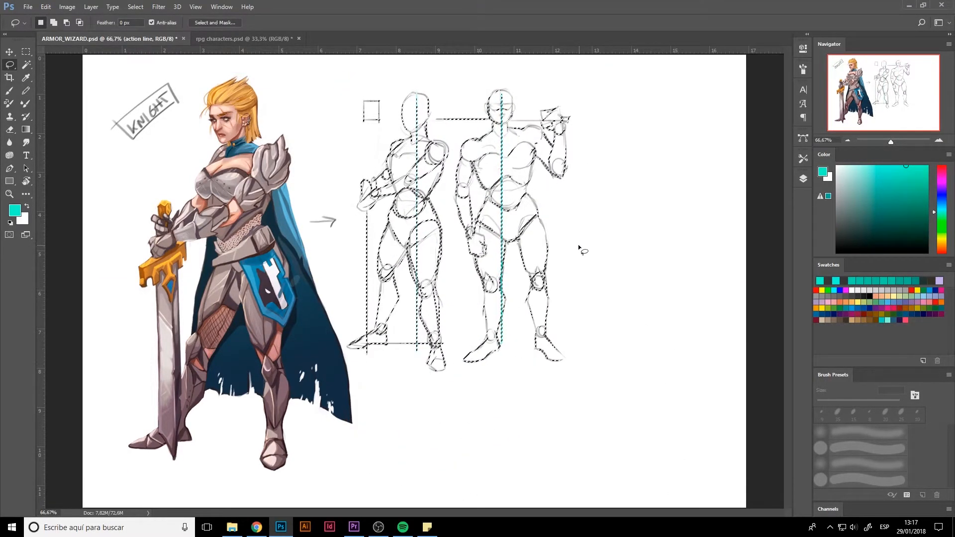
# Step: Deselect the scaled figures and sketch a small wavy mark with an arrow beside the second figure in dark grey
pyautogui.hotkey('ctrl', 'd')
pyautogui.press('d')
pyautogui.press('b')
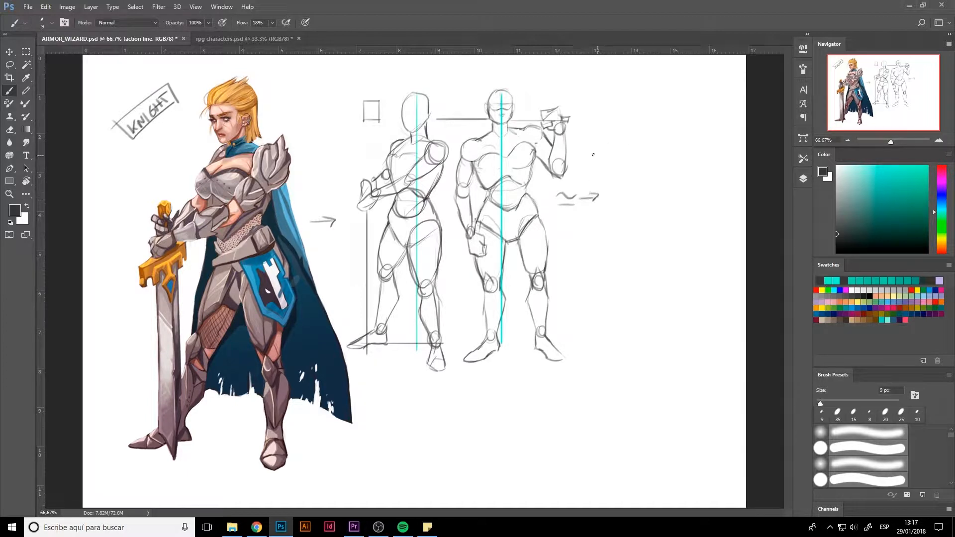
pyautogui.press('l')
pyautogui.moveTo(557, 215)
pyautogui.mouseDown()
pyautogui.moveTo(467, 377)
pyautogui.moveTo(450, 221)
pyautogui.mouseUp()
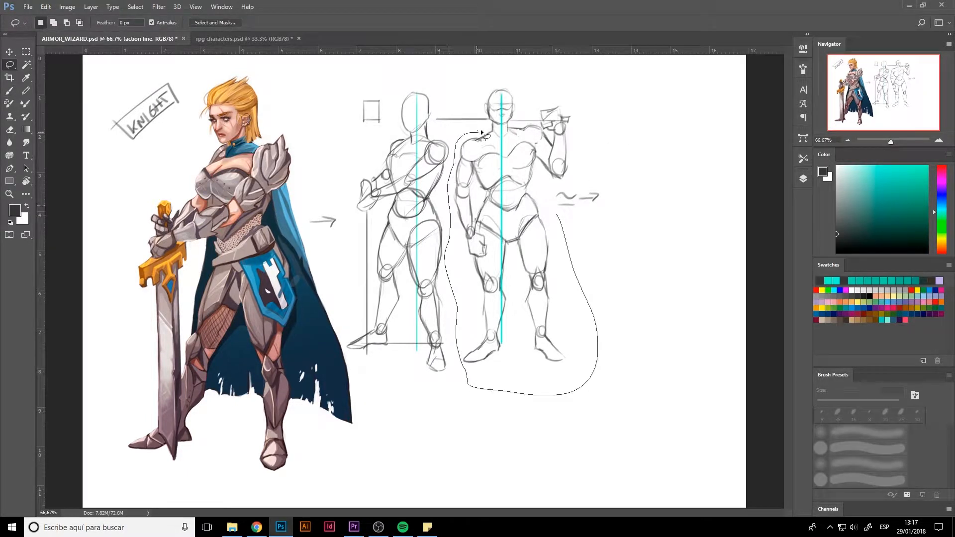
pyautogui.moveTo(482, 132)
pyautogui.mouseDown()
pyautogui.moveTo(480, 98)
pyautogui.moveTo(553, 85)
pyautogui.mouseUp()
pyautogui.moveTo(560, 84)
pyautogui.mouseDown()
pyautogui.moveTo(456, 103)
pyautogui.moveTo(434, 123)
pyautogui.moveTo(452, 157)
pyautogui.mouseUp()
pyautogui.hotkey('ctrl', 'd')
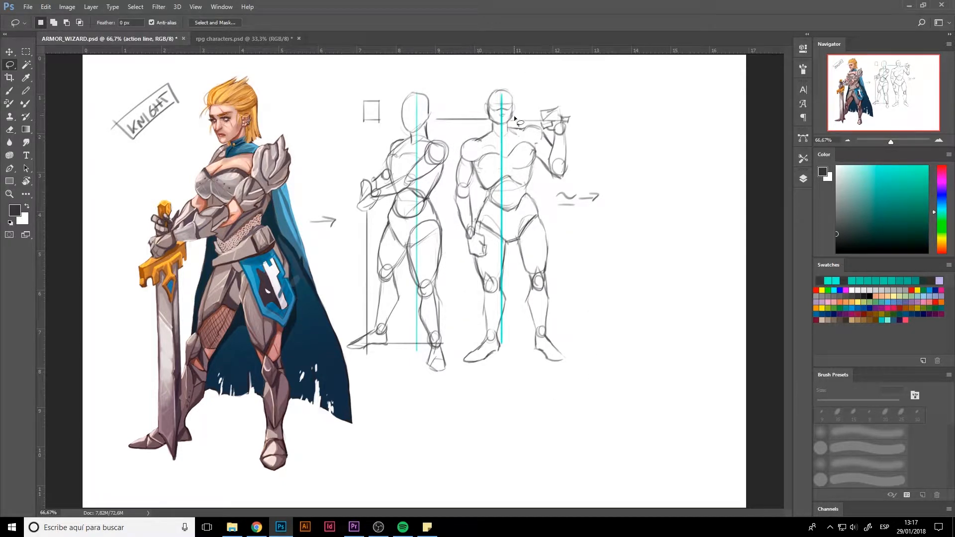
# Step: Lasso the entire second figure and place a duplicate of it on the empty canvas beyond the small arrow
pyautogui.moveTo(515, 118)
pyautogui.mouseDown()
pyautogui.moveTo(515, 91)
pyautogui.moveTo(484, 106)
pyautogui.moveTo(489, 126)
pyautogui.moveTo(463, 140)
pyautogui.moveTo(450, 204)
pyautogui.moveTo(463, 329)
pyautogui.moveTo(501, 378)
pyautogui.moveTo(579, 306)
pyautogui.moveTo(545, 197)
pyautogui.moveTo(572, 177)
pyautogui.moveTo(565, 101)
pyautogui.moveTo(515, 128)
pyautogui.mouseUp()
pyautogui.press('b')
pyautogui.press('v')
pyautogui.hotkey('alt', 'v')
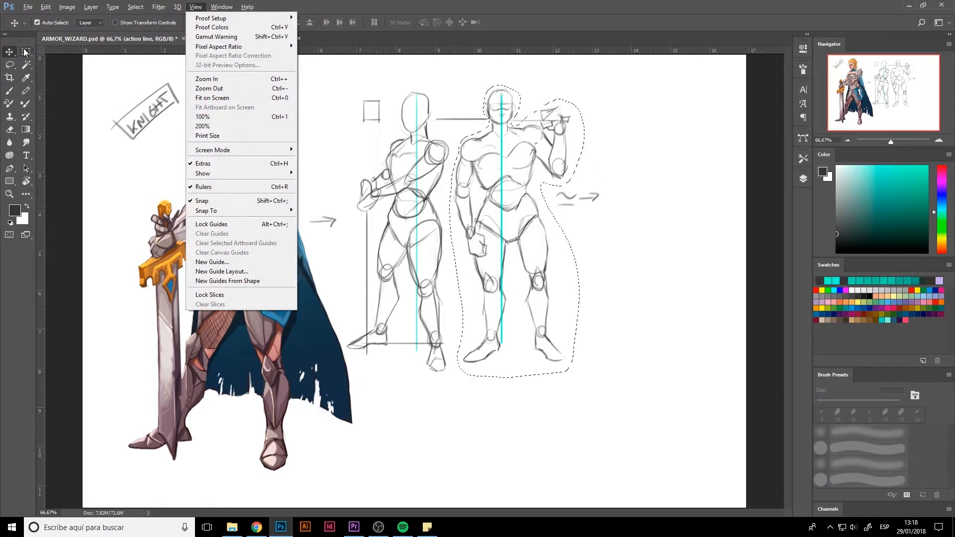
pyautogui.press('Escape')
pyautogui.moveTo(535, 158)
pyautogui.mouseDown()
pyautogui.moveTo(683, 158)
pyautogui.moveTo(669, 130)
pyautogui.moveTo(719, 177)
pyautogui.moveTo(664, 129)
pyautogui.moveTo(661, 169)
pyautogui.moveTo(609, 209)
pyautogui.moveTo(617, 239)
pyautogui.moveTo(603, 197)
pyautogui.mouseUp()
# Step: Erase the duplicated figure's arms and draw a long curved arrow beneath the figures pointing back to the first one
pyautogui.press('b')
pyautogui.hotkey('ctrl', 'd')
pyautogui.press('e')
pyautogui.press('b')
pyautogui.moveTo(416, 402)
pyautogui.mouseDown()
pyautogui.moveTo(586, 342)
pyautogui.moveTo(412, 404)
pyautogui.mouseUp()
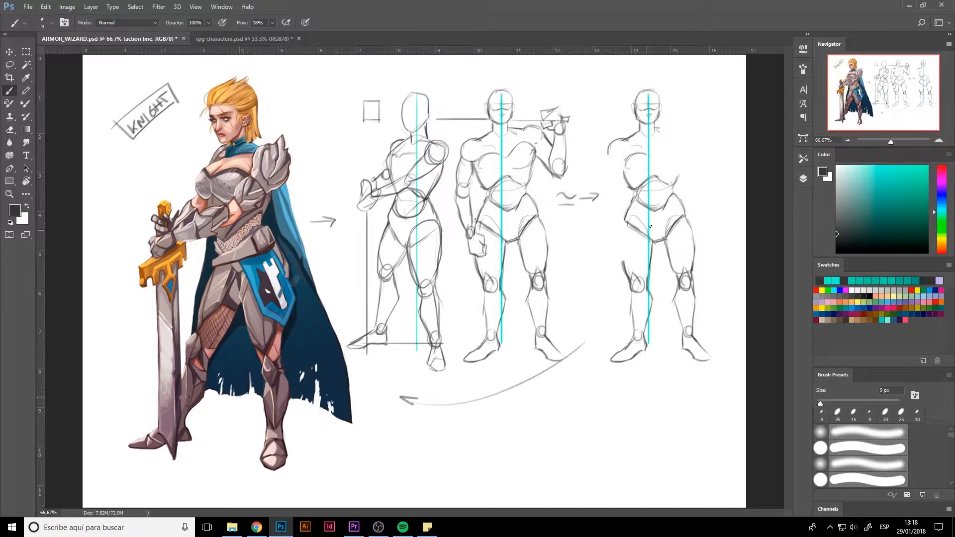
# Step: Sketch the third figure's chest, shoulder circles and new arms bent inward toward the waist
pyautogui.moveTo(618, 154)
pyautogui.mouseDown()
pyautogui.moveTo(620, 173)
pyautogui.moveTo(610, 160)
pyautogui.moveTo(630, 185)
pyautogui.moveTo(669, 172)
pyautogui.mouseUp()
pyautogui.moveTo(658, 130)
pyautogui.mouseDown()
pyautogui.moveTo(685, 149)
pyautogui.moveTo(684, 137)
pyautogui.moveTo(679, 168)
pyautogui.mouseUp()
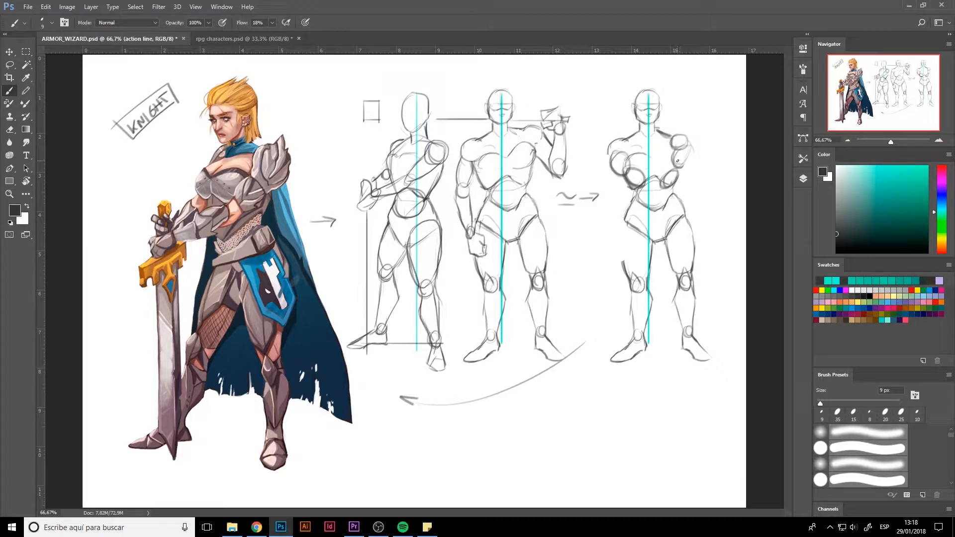
pyautogui.moveTo(624, 154); pyautogui.dragTo(665, 154)
pyautogui.moveTo(683, 156)
pyautogui.mouseDown()
pyautogui.moveTo(667, 174)
pyautogui.moveTo(679, 171)
pyautogui.mouseUp()
pyautogui.moveTo(674, 155)
pyautogui.mouseDown()
pyautogui.moveTo(693, 144)
pyautogui.moveTo(676, 161)
pyautogui.moveTo(679, 143)
pyautogui.moveTo(684, 168)
pyautogui.moveTo(659, 189)
pyautogui.mouseUp()
# Step: Erase the construction lines inside the third figure's arms and reinforce the outer arm contours
pyautogui.press('e')
pyautogui.moveTo(619, 152)
pyautogui.mouseDown()
pyautogui.moveTo(626, 171)
pyautogui.moveTo(611, 160)
pyautogui.moveTo(636, 182)
pyautogui.mouseUp()
pyautogui.press('b')
pyautogui.moveTo(687, 159)
pyautogui.mouseDown()
pyautogui.moveTo(670, 176)
pyautogui.moveTo(686, 174)
pyautogui.mouseUp()
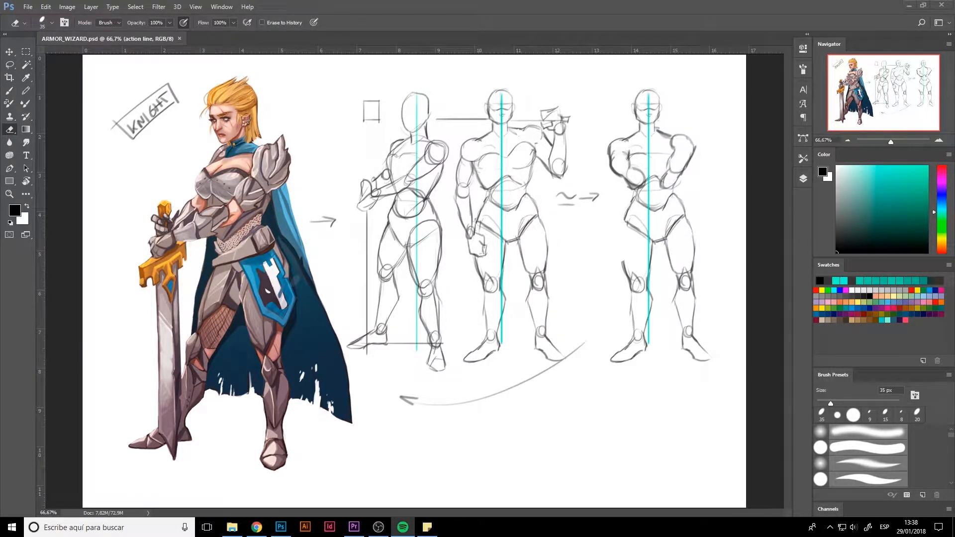
# Step: Reduce the eraser to 10 px and redraw the third figure's missing outer hip line with a dark grey brush
pyautogui.click(629, 243)
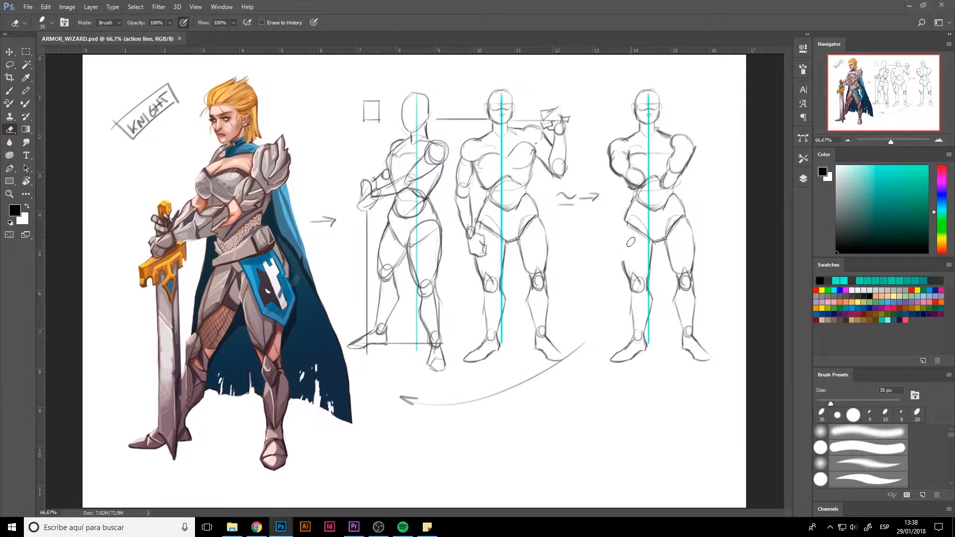
pyautogui.press('[')
pyautogui.press('[')
pyautogui.press('[')
pyautogui.press('[')
pyautogui.press('[')
pyautogui.press('[')
pyautogui.moveTo(840, 209); pyautogui.dragTo(837, 240)
pyautogui.press('[')
pyautogui.press('[')
pyautogui.press(']')
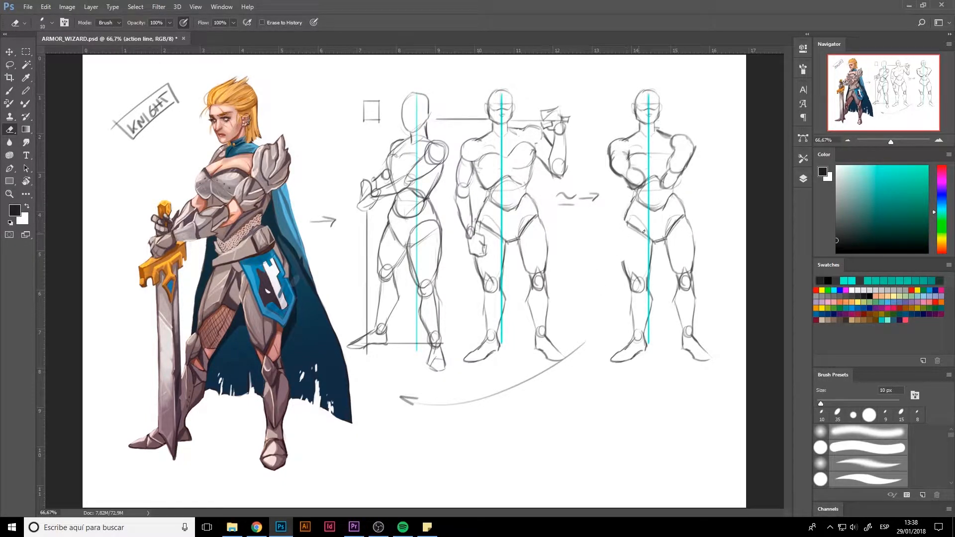
pyautogui.press('b')
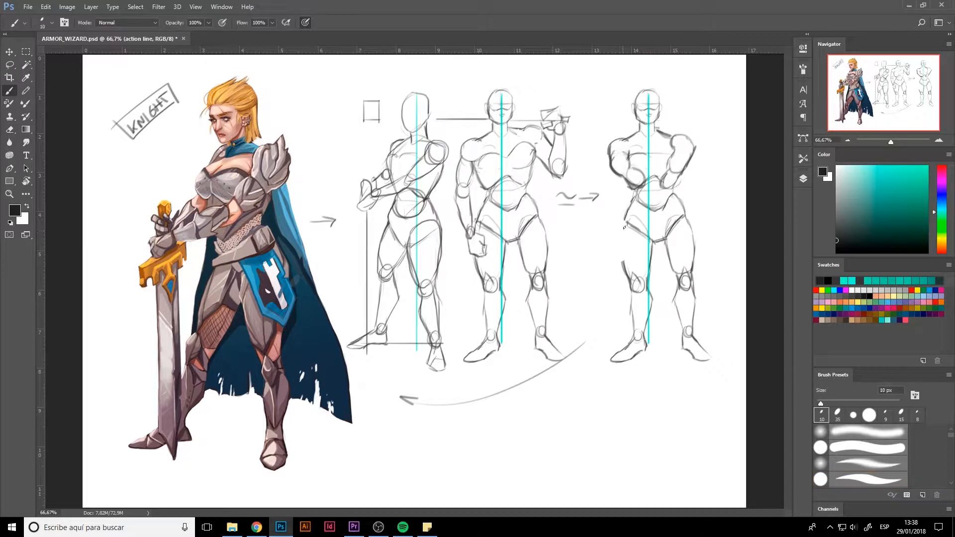
pyautogui.moveTo(624, 228); pyautogui.dragTo(625, 232)
# Step: Set the brush flow to 64% and draw the third figure's missing outer thigh contour in a lighter grey
pyautogui.click(836, 222)
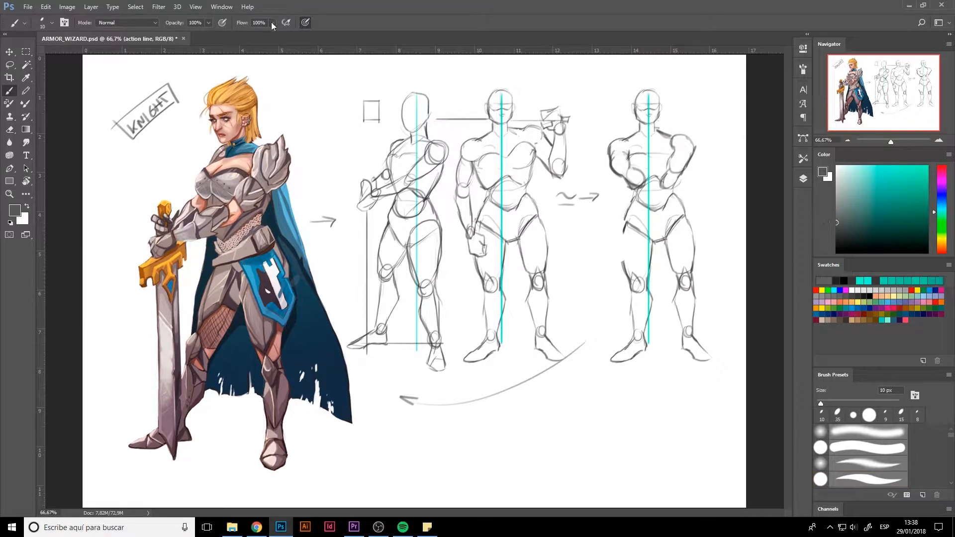
pyautogui.moveTo(272, 23); pyautogui.dragTo(260, 33)
pyautogui.moveTo(620, 241); pyautogui.dragTo(623, 269)
# Step: Sketch the third figure's clasped hands at the waist and darken its arm contours, reducing the brush to 8 px
pyautogui.click(837, 211)
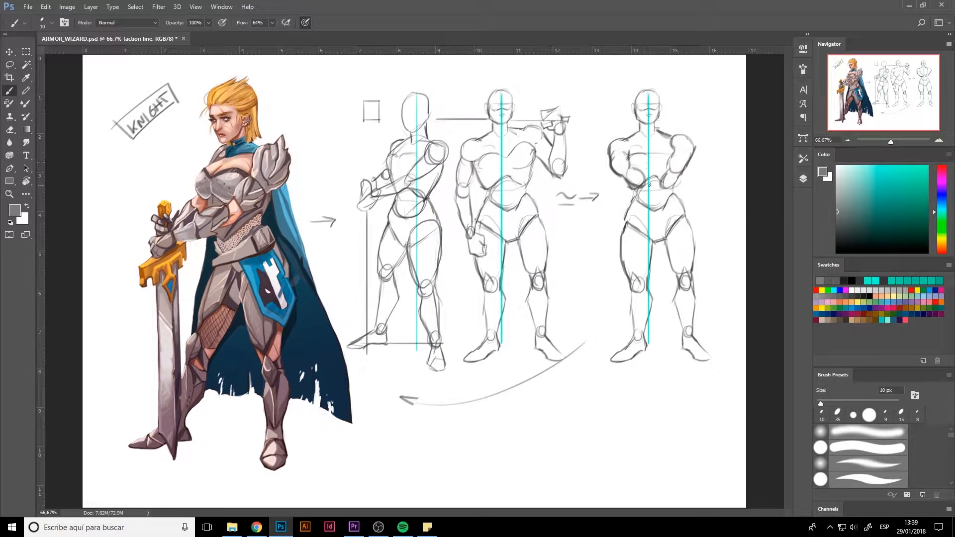
pyautogui.moveTo(651, 169)
pyautogui.mouseDown()
pyautogui.moveTo(641, 188)
pyautogui.moveTo(655, 170)
pyautogui.moveTo(641, 190)
pyautogui.moveTo(650, 167)
pyautogui.moveTo(642, 195)
pyautogui.moveTo(665, 191)
pyautogui.moveTo(671, 138)
pyautogui.moveTo(693, 158)
pyautogui.mouseUp()
pyautogui.click(837, 230)
pyautogui.press('[')
pyautogui.press('[')
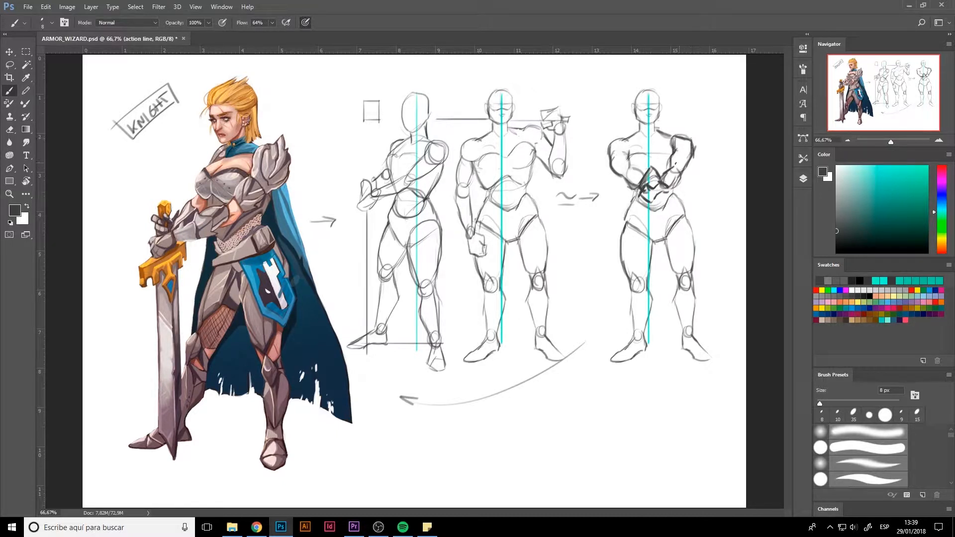
pyautogui.moveTo(631, 138)
pyautogui.mouseDown()
pyautogui.moveTo(628, 154)
pyautogui.moveTo(613, 144)
pyautogui.moveTo(613, 156)
pyautogui.moveTo(641, 178)
pyautogui.moveTo(614, 145)
pyautogui.moveTo(633, 130)
pyautogui.moveTo(629, 156)
pyautogui.mouseUp()
# Step: Erase the third figure's outer shoulder contours and redraw the shoulders and arms slightly narrower
pyautogui.press('e')
pyautogui.moveTo(678, 134); pyautogui.dragTo(695, 158)
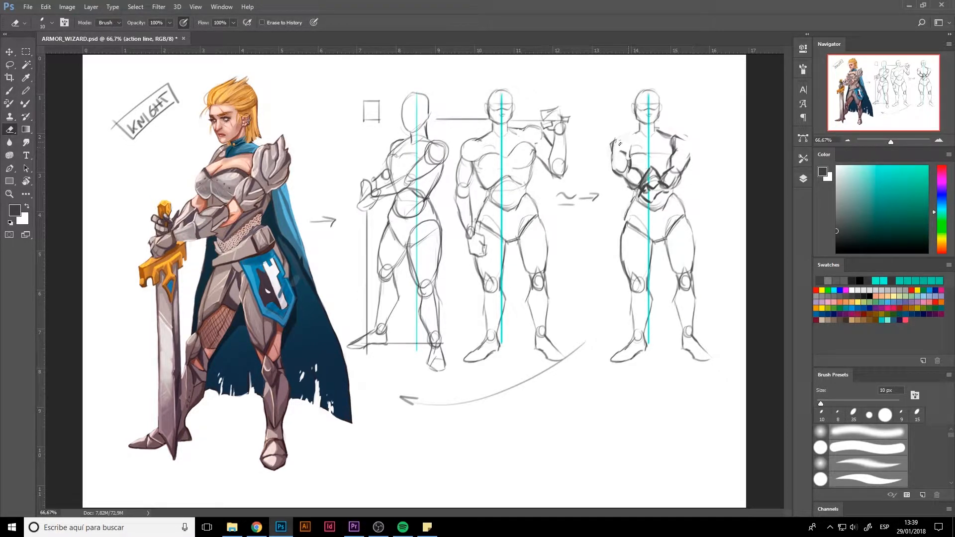
pyautogui.press('b')
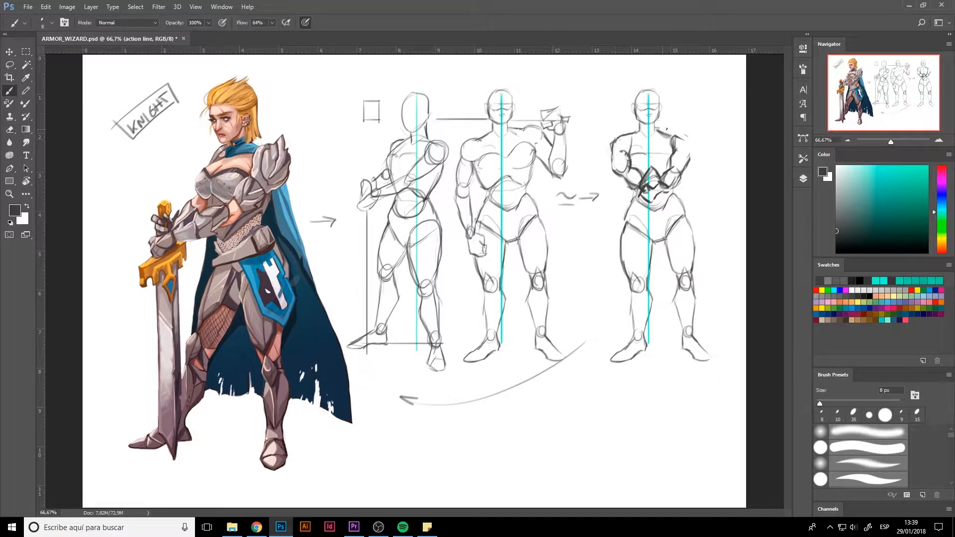
pyautogui.moveTo(666, 129)
pyautogui.mouseDown()
pyautogui.moveTo(691, 159)
pyautogui.moveTo(672, 179)
pyautogui.moveTo(644, 189)
pyautogui.mouseUp()
# Step: Clean up the clasped hands, then sketch a sword pointing down from them and a ground line between the feet
pyautogui.press('e')
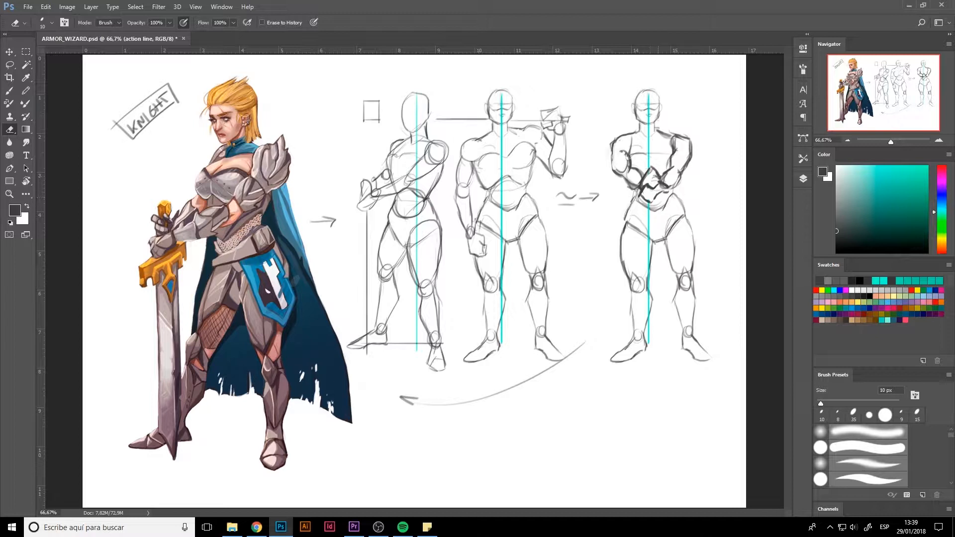
pyautogui.press('b')
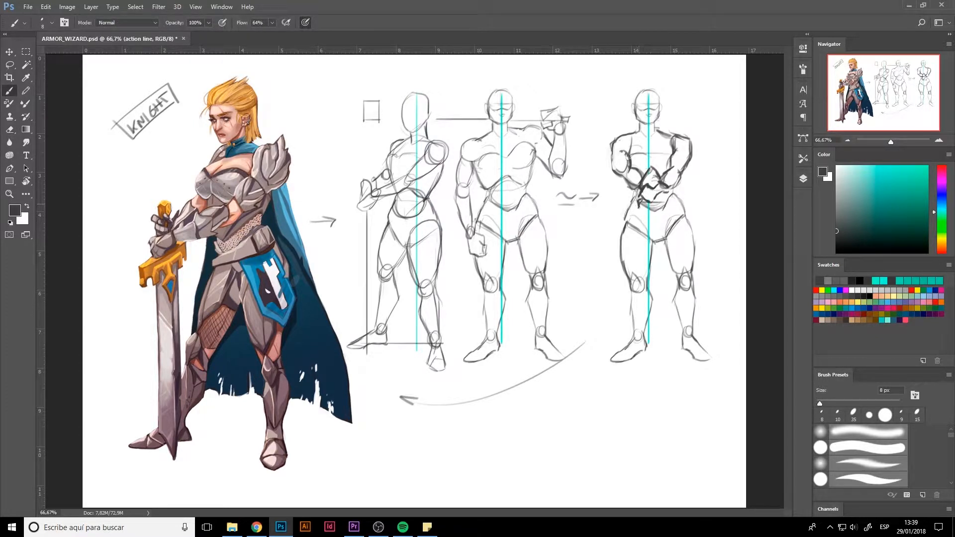
pyautogui.moveTo(660, 195)
pyautogui.mouseDown()
pyautogui.moveTo(653, 370)
pyautogui.moveTo(647, 235)
pyautogui.moveTo(654, 361)
pyautogui.moveTo(663, 279)
pyautogui.moveTo(655, 362)
pyautogui.moveTo(667, 279)
pyautogui.mouseUp()
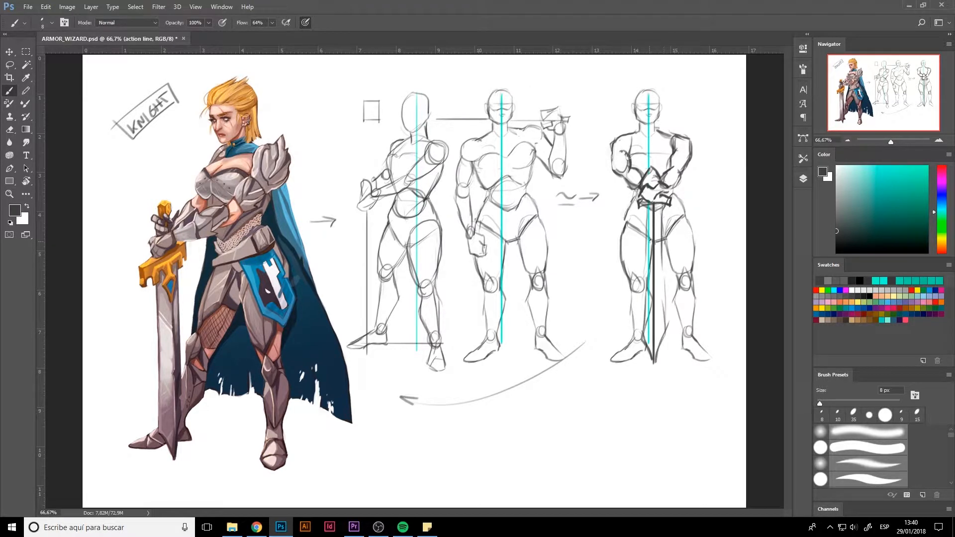
pyautogui.keyDown('alt'); pyautogui.click(497, 227); pyautogui.keyUp('alt')
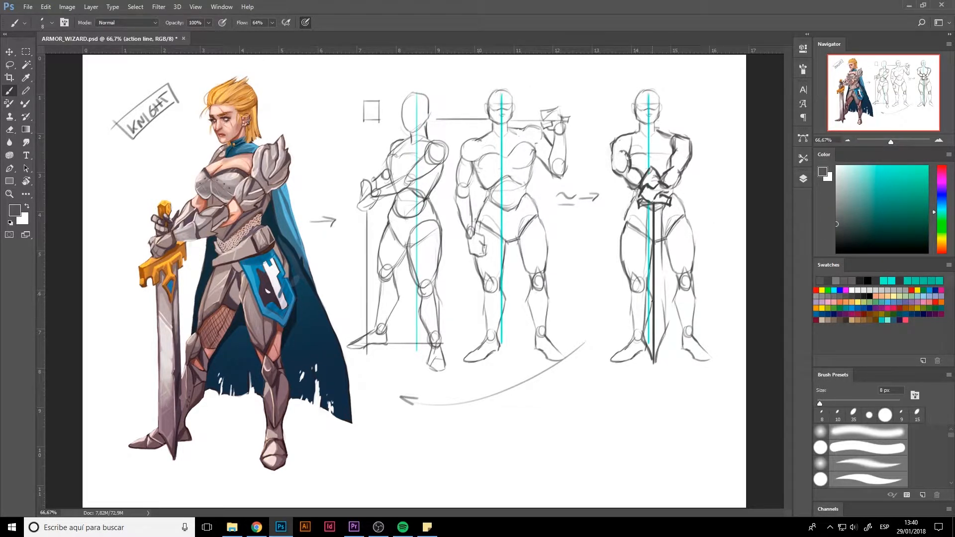
pyautogui.moveTo(625, 351); pyautogui.dragTo(699, 351)
# Step: Lasso the third figure with its sword, rotate it 2.42° clockwise and deselect it
pyautogui.press('l')
pyautogui.moveTo(670, 272); pyautogui.dragTo(674, 325)
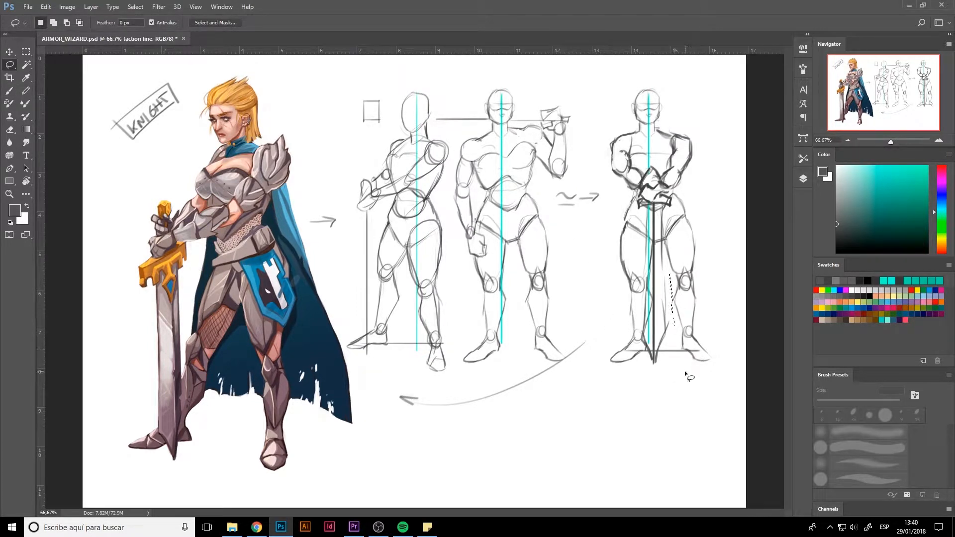
pyautogui.moveTo(725, 343)
pyautogui.mouseDown()
pyautogui.moveTo(677, 346)
pyautogui.moveTo(602, 239)
pyautogui.moveTo(712, 134)
pyautogui.moveTo(721, 323)
pyautogui.mouseUp()
pyautogui.hotkey('ctrl', 't')
pyautogui.moveTo(738, 390)
pyautogui.mouseDown()
pyautogui.moveTo(749, 386)
pyautogui.moveTo(731, 398)
pyautogui.mouseUp()
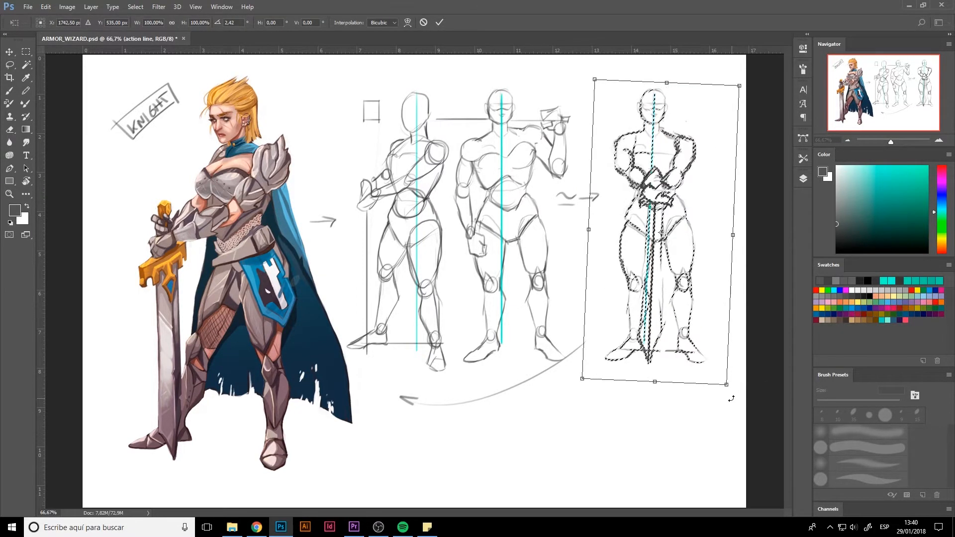
pyautogui.press('Return')
pyautogui.hotkey('ctrl', 'd')
# Step: Erase the tilted ground line between the third figure's feet and redraw it horizontally
pyautogui.press('e')
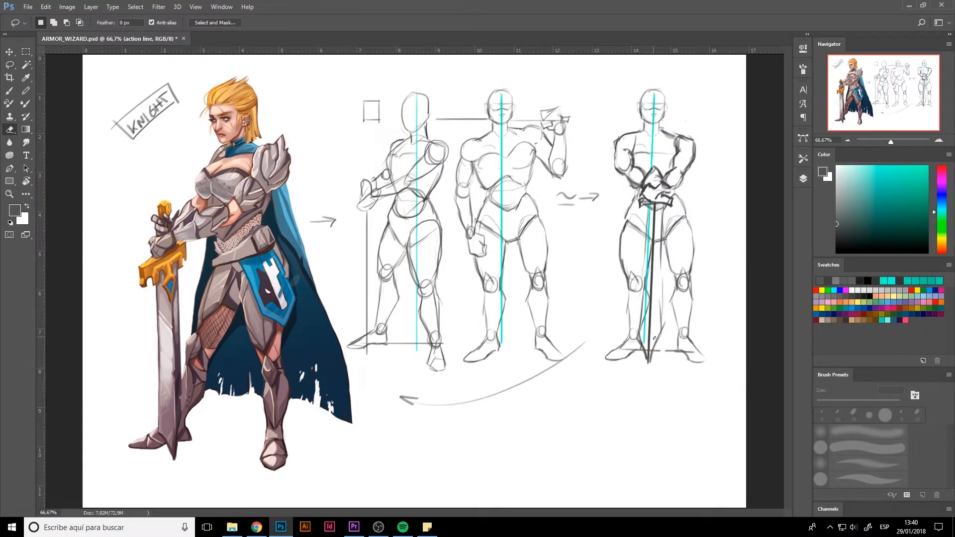
pyautogui.press('b')
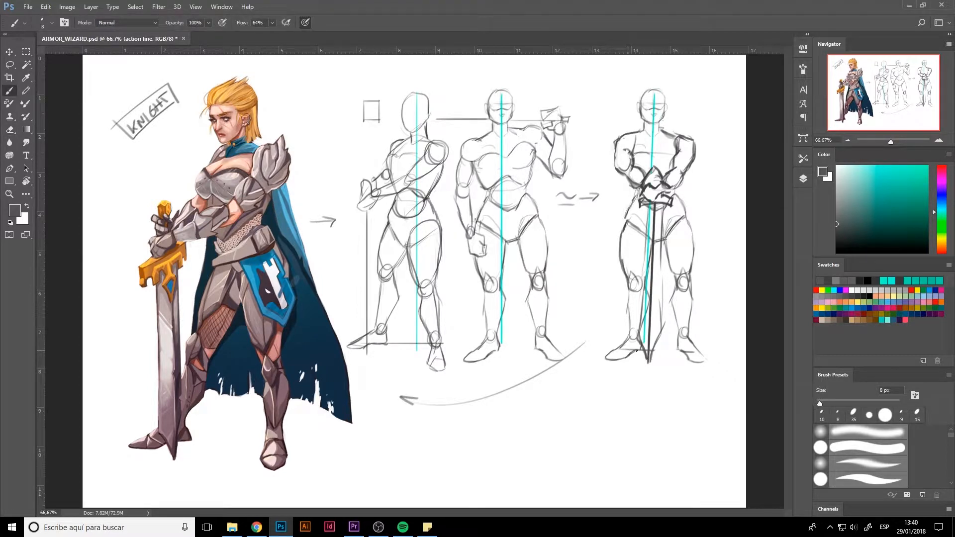
pyautogui.moveTo(650, 353); pyautogui.dragTo(680, 352)
# Step: Erase the third figure's tilted sword blade with a 45 px eraser and redraw a wider vertical blade down to the ground
pyautogui.press('e')
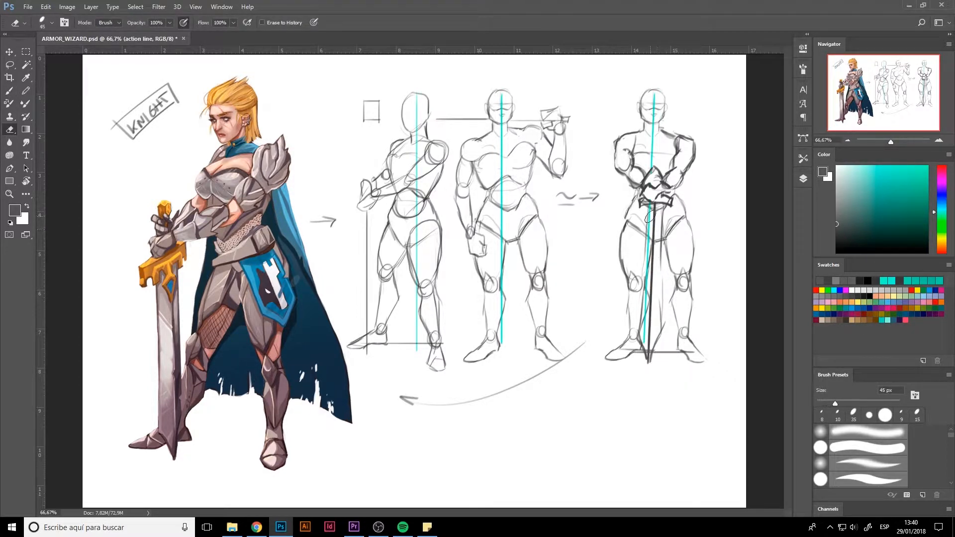
pyautogui.moveTo(650, 217)
pyautogui.mouseDown()
pyautogui.moveTo(648, 352)
pyautogui.moveTo(659, 330)
pyautogui.moveTo(659, 265)
pyautogui.moveTo(647, 326)
pyautogui.mouseUp()
pyautogui.press('b')
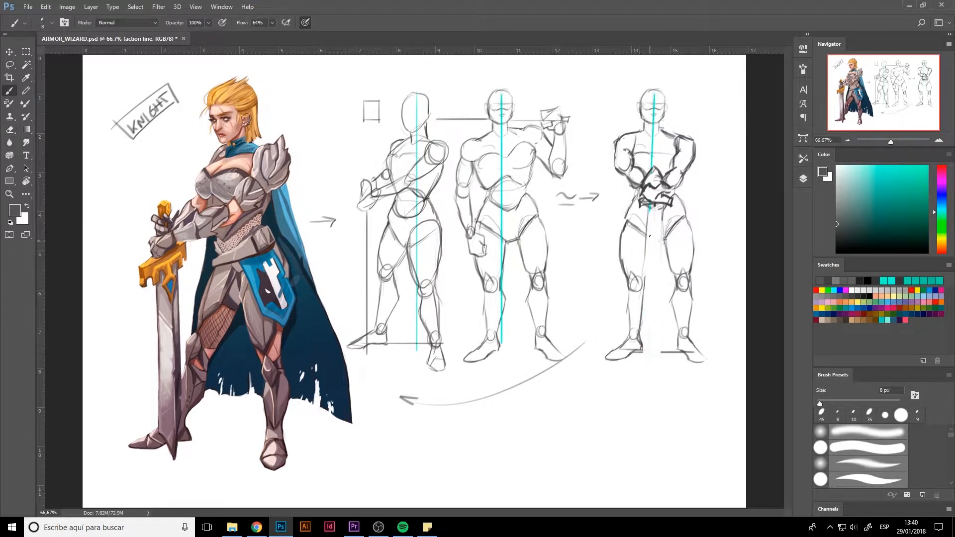
pyautogui.moveTo(646, 239); pyautogui.dragTo(667, 238)
pyautogui.moveTo(655, 205); pyautogui.dragTo(657, 359)
pyautogui.moveTo(646, 252); pyautogui.dragTo(643, 345)
pyautogui.moveTo(648, 209)
pyautogui.mouseDown()
pyautogui.moveTo(646, 338)
pyautogui.moveTo(659, 357)
pyautogui.moveTo(670, 335)
pyautogui.moveTo(665, 278)
pyautogui.moveTo(671, 341)
pyautogui.moveTo(647, 286)
pyautogui.moveTo(649, 336)
pyautogui.mouseUp()
# Step: Reduce the eraser to 25 px and clean up the redrawn blade below the crossguard
pyautogui.press('e')
pyautogui.press('[')
pyautogui.press('[')
pyautogui.press('[')
pyautogui.press('[')
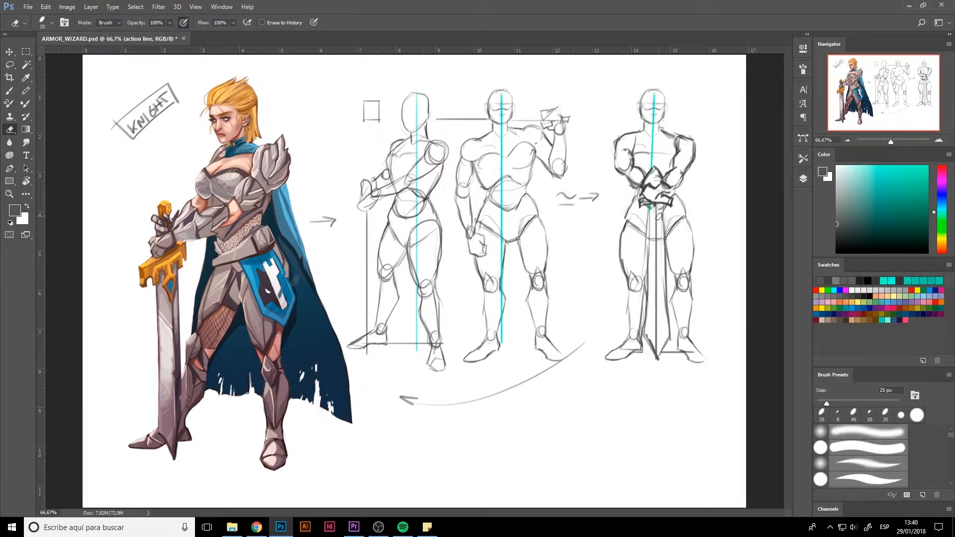
# Step: Draw a small arrow pointing back at the second figure and erase the long curved arrow beneath the figures
pyautogui.press('b')
pyautogui.moveTo(569, 244); pyautogui.dragTo(580, 243)
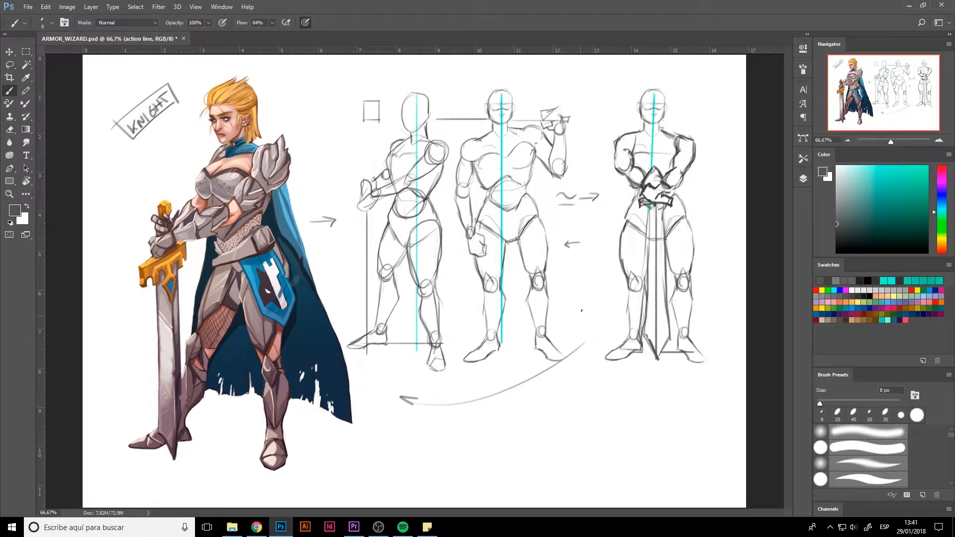
pyautogui.press('e')
pyautogui.moveTo(583, 342)
pyautogui.mouseDown()
pyautogui.moveTo(511, 397)
pyautogui.moveTo(455, 403)
pyautogui.mouseUp()
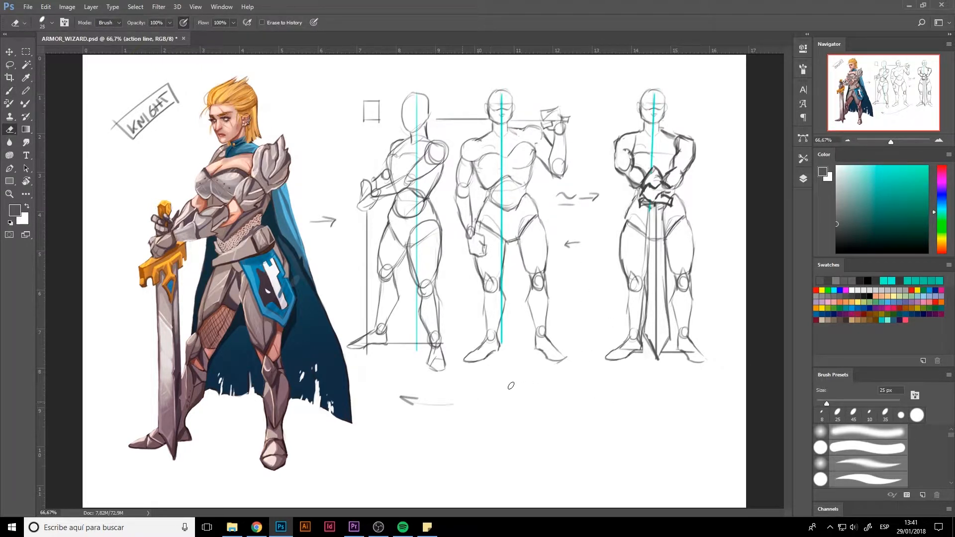
pyautogui.moveTo(511, 385); pyautogui.dragTo(427, 401)
# Step: Sketch a vertical muscular arm study below the second figure, with shoulder, upper arm and forearm contours
pyautogui.press('b')
pyautogui.moveTo(521, 354)
pyautogui.mouseDown()
pyautogui.moveTo(509, 374)
pyautogui.moveTo(513, 422)
pyautogui.moveTo(527, 431)
pyautogui.moveTo(549, 396)
pyautogui.moveTo(547, 376)
pyautogui.moveTo(536, 437)
pyautogui.moveTo(511, 386)
pyautogui.moveTo(505, 392)
pyautogui.moveTo(519, 435)
pyautogui.mouseUp()
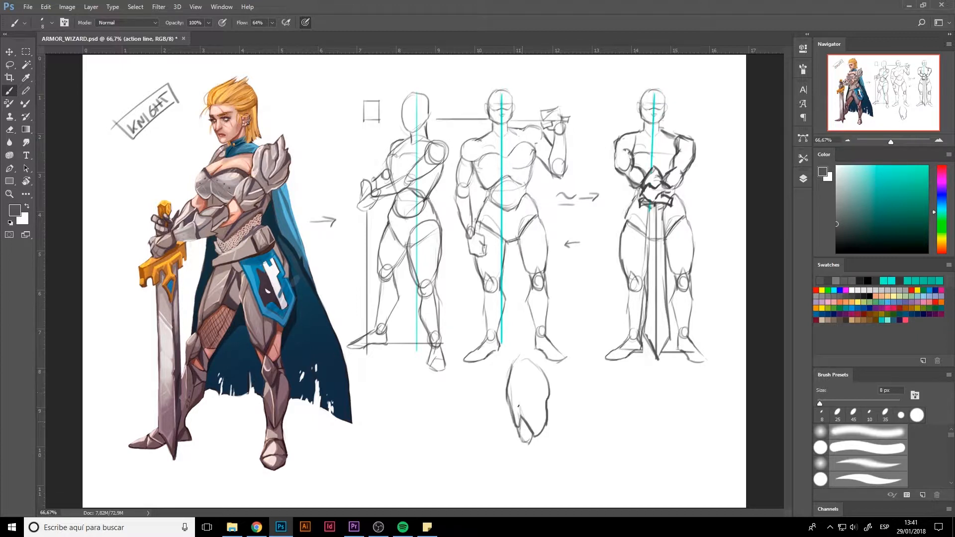
pyautogui.moveTo(530, 478)
pyautogui.mouseDown()
pyautogui.moveTo(526, 439)
pyautogui.moveTo(547, 460)
pyautogui.moveTo(536, 492)
pyautogui.mouseUp()
pyautogui.moveTo(523, 440); pyautogui.dragTo(528, 493)
pyautogui.moveTo(537, 381); pyautogui.dragTo(545, 399)
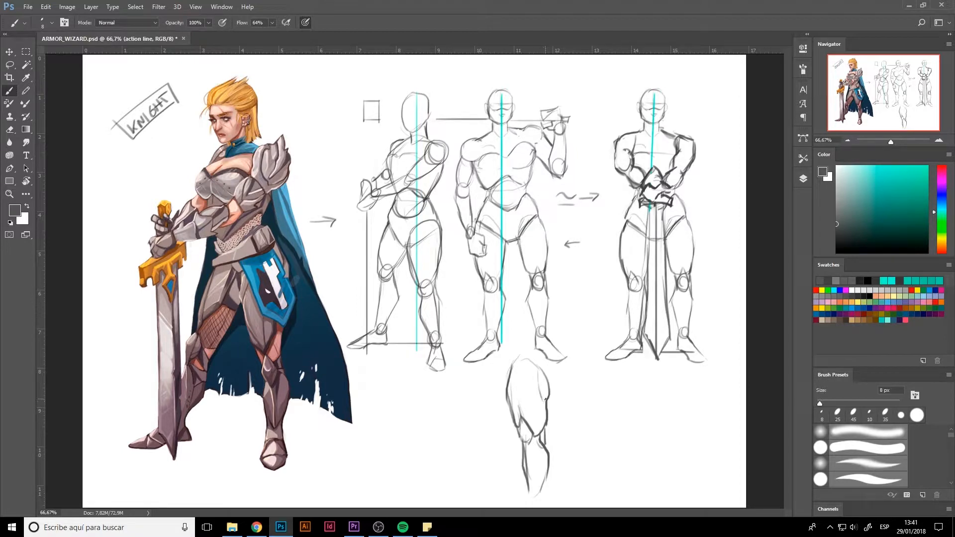
pyautogui.moveTo(546, 466); pyautogui.dragTo(543, 487)
# Step: Draw an arrow from the vertical arm and sketch an outstretched arm with a shoulder circle and open hand beside it
pyautogui.moveTo(559, 437)
pyautogui.mouseDown()
pyautogui.moveTo(598, 438)
pyautogui.moveTo(592, 444)
pyautogui.mouseUp()
pyautogui.moveTo(711, 402)
pyautogui.mouseDown()
pyautogui.moveTo(707, 431)
pyautogui.moveTo(684, 419)
pyautogui.moveTo(706, 450)
pyautogui.moveTo(653, 463)
pyautogui.moveTo(699, 446)
pyautogui.moveTo(687, 433)
pyautogui.moveTo(630, 478)
pyautogui.moveTo(617, 476)
pyautogui.moveTo(663, 468)
pyautogui.moveTo(688, 440)
pyautogui.mouseUp()
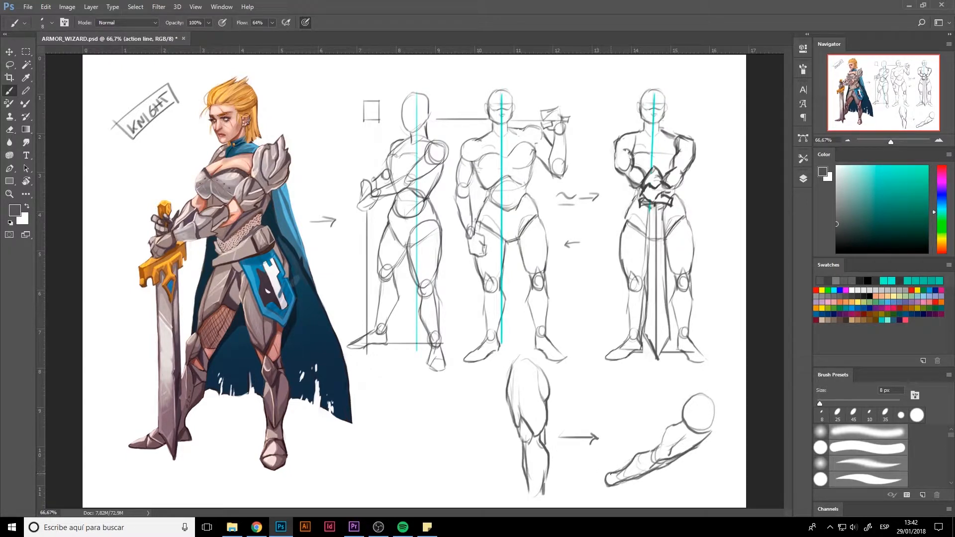
pyautogui.moveTo(608, 470)
pyautogui.mouseDown()
pyautogui.moveTo(577, 491)
pyautogui.moveTo(608, 472)
pyautogui.moveTo(608, 486)
pyautogui.moveTo(569, 482)
pyautogui.mouseUp()
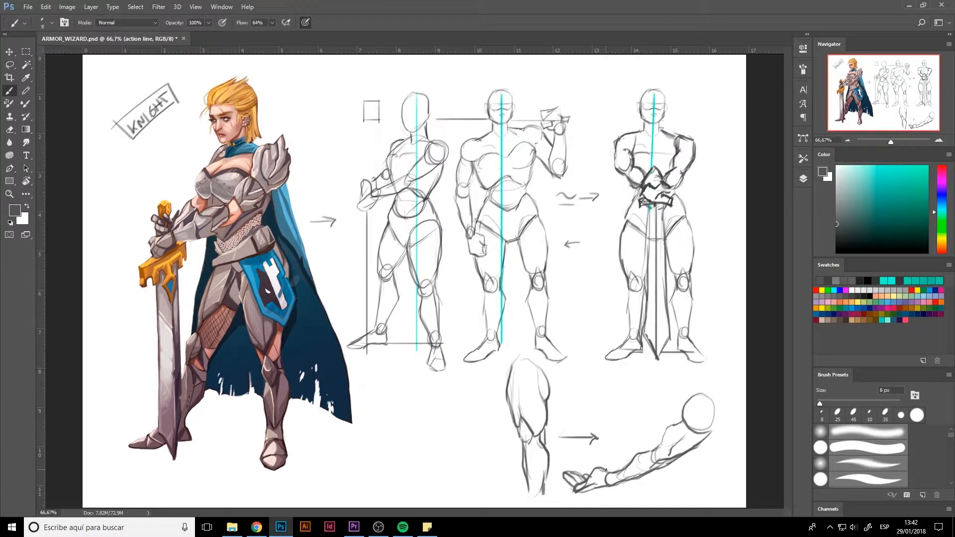
# Step: Add an arrow pointing at the outstretched arm's elbow and trace the arm's upper and lower contours in red
pyautogui.moveTo(676, 424); pyautogui.dragTo(658, 449)
pyautogui.moveTo(647, 414); pyautogui.dragTo(660, 446)
pyautogui.click(816, 290)
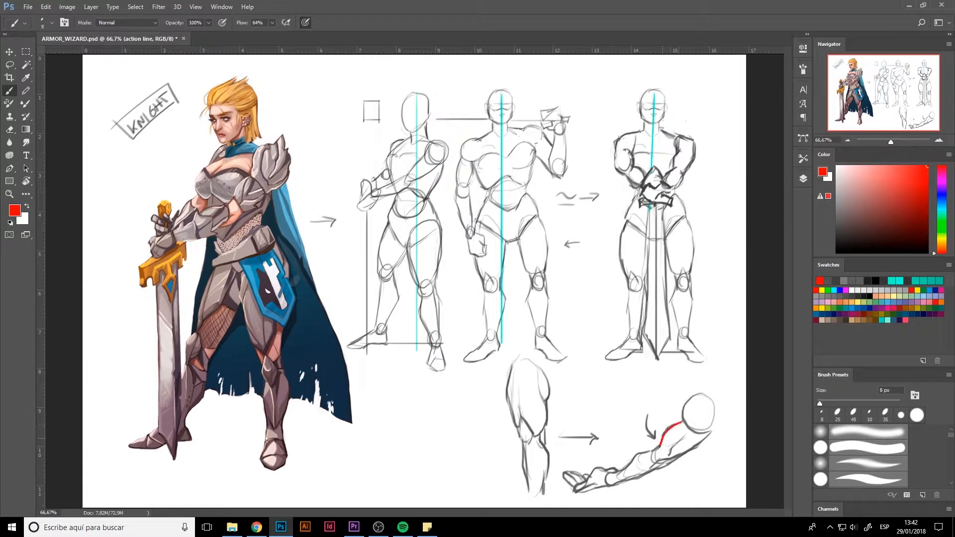
pyautogui.moveTo(713, 426); pyautogui.dragTo(686, 448)
# Step: Write "Strong" in red above the elbow arrow and switch the brush colour back to dark grey
pyautogui.moveTo(634, 401); pyautogui.dragTo(664, 393)
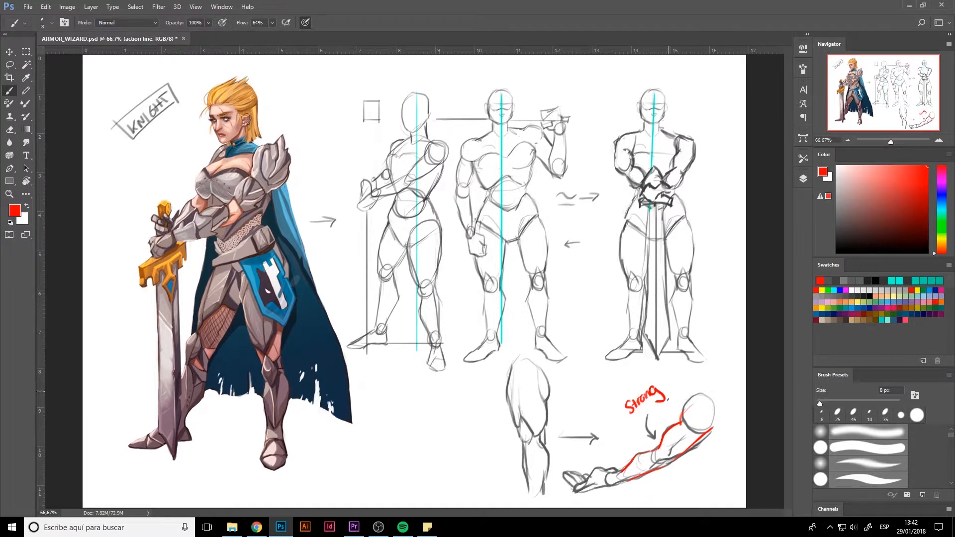
pyautogui.click(837, 227)
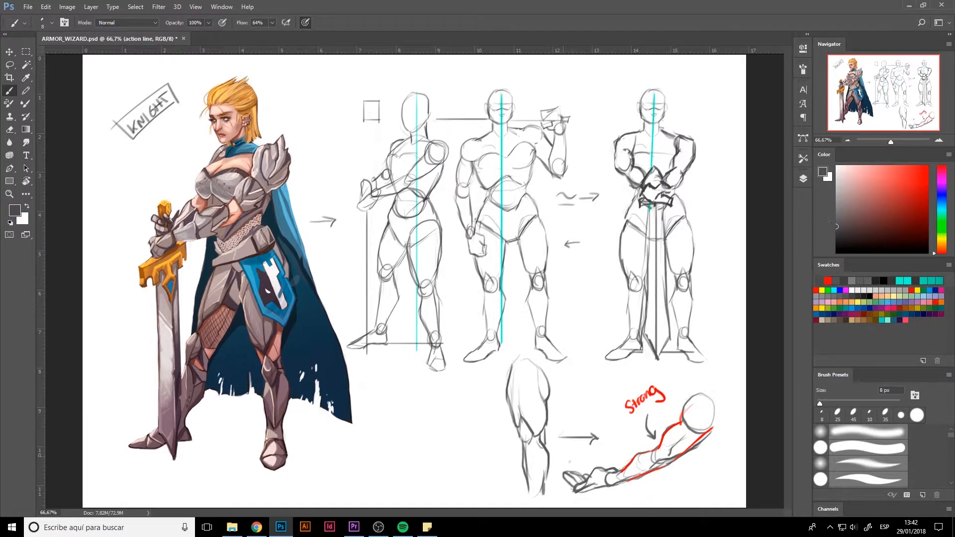
# Step: Draw an arrow from "Strong" towards the vertical arm and sketch a simple figure beside it with head, triangular torso, pelvis and legs
pyautogui.moveTo(615, 407); pyautogui.dragTo(568, 421)
pyautogui.moveTo(396, 401)
pyautogui.mouseDown()
pyautogui.moveTo(409, 438)
pyautogui.moveTo(437, 399)
pyautogui.moveTo(417, 444)
pyautogui.moveTo(429, 457)
pyautogui.mouseUp()
pyautogui.moveTo(421, 438)
pyautogui.mouseDown()
pyautogui.moveTo(432, 454)
pyautogui.moveTo(404, 481)
pyautogui.moveTo(402, 498)
pyautogui.moveTo(432, 497)
pyautogui.mouseUp()
pyautogui.moveTo(417, 374)
pyautogui.mouseDown()
pyautogui.moveTo(421, 392)
pyautogui.moveTo(424, 377)
pyautogui.mouseUp()
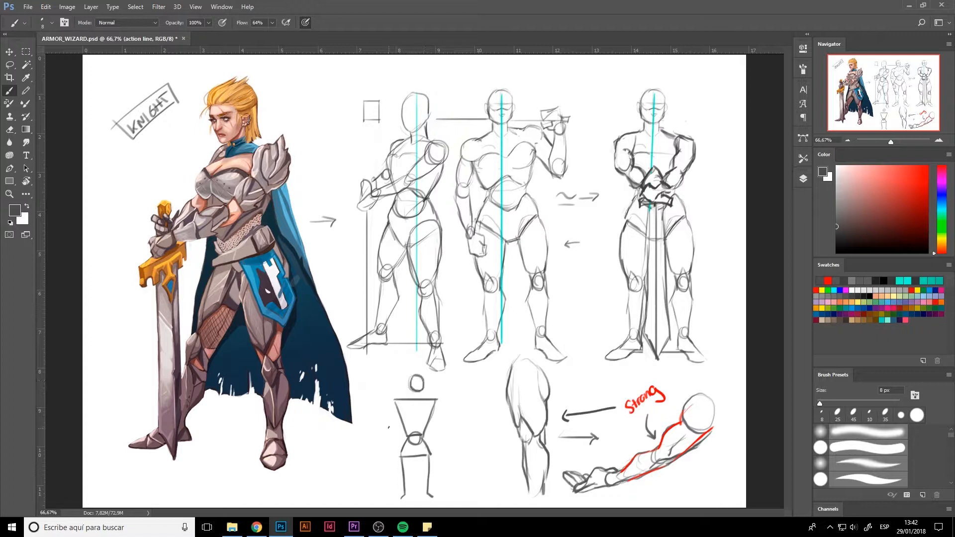
# Step: Add shoulder circles, upper arms, elbows and forearms to the simple construction figure
pyautogui.moveTo(392, 416); pyautogui.dragTo(442, 417)
pyautogui.moveTo(396, 397)
pyautogui.mouseDown()
pyautogui.moveTo(435, 395)
pyautogui.moveTo(383, 433)
pyautogui.moveTo(401, 435)
pyautogui.moveTo(382, 453)
pyautogui.mouseUp()
pyautogui.moveTo(391, 433); pyautogui.dragTo(387, 461)
pyautogui.moveTo(430, 415); pyautogui.dragTo(448, 431)
pyautogui.moveTo(439, 431); pyautogui.dragTo(442, 452)
pyautogui.moveTo(447, 442); pyautogui.dragTo(440, 457)
# Step: Frame the small figure's upper body with straight lines and point an arrow at it from a circled plus sign
pyautogui.moveTo(374, 382)
pyautogui.mouseDown()
pyautogui.moveTo(375, 441)
pyautogui.moveTo(446, 372)
pyautogui.moveTo(469, 454)
pyautogui.mouseUp()
pyautogui.moveTo(485, 458)
pyautogui.mouseDown()
pyautogui.moveTo(473, 480)
pyautogui.moveTo(485, 458)
pyautogui.mouseUp()
pyautogui.moveTo(485, 463); pyautogui.dragTo(483, 482)
pyautogui.moveTo(478, 472); pyautogui.dragTo(493, 470)
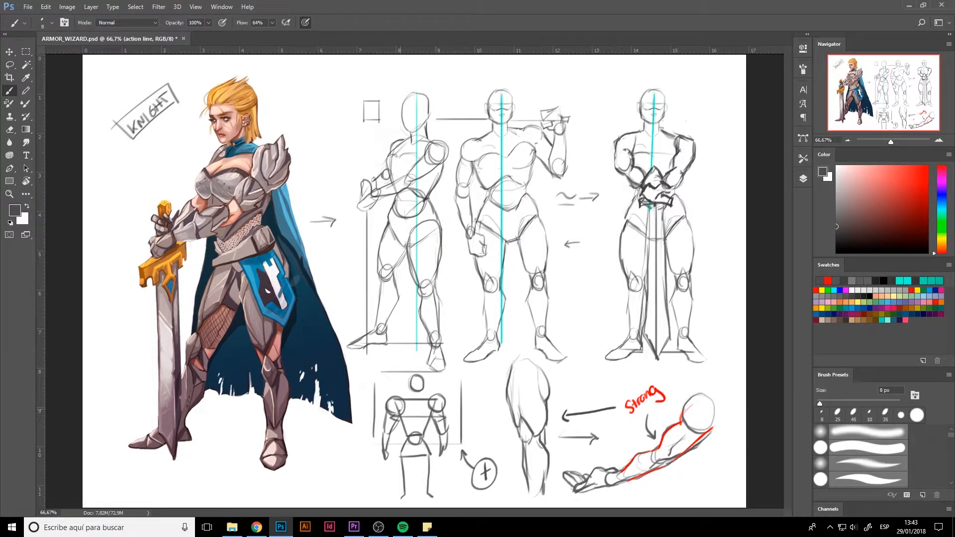
# Step: Create a new layer above the action line layer and hide the action line sketches
pyautogui.click(803, 179)
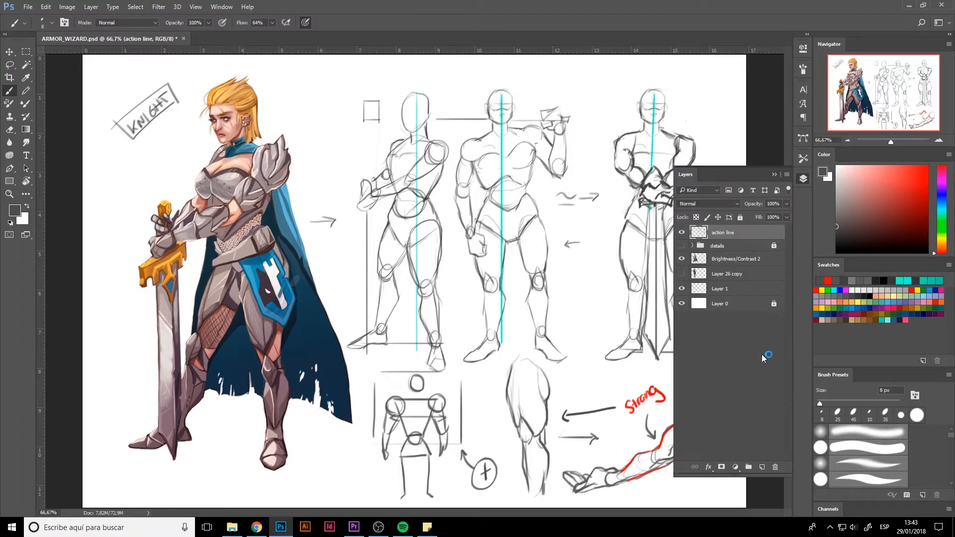
pyautogui.click(762, 467)
pyautogui.click(681, 248)
pyautogui.click(802, 179)
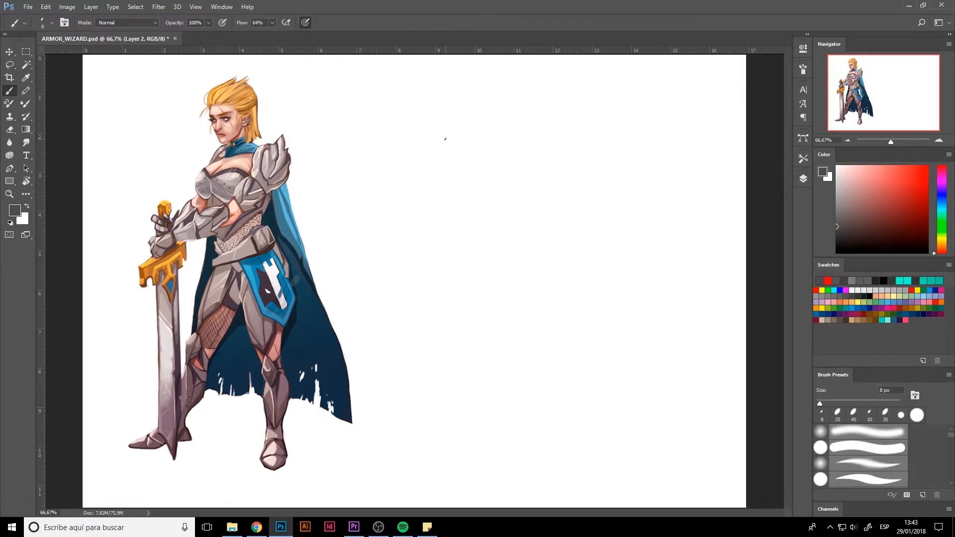
pyautogui.moveTo(407, 180); pyautogui.dragTo(429, 194)
pyautogui.hotkey('ctrl', 'alt', 'z')
pyautogui.hotkey('ctrl', 'alt', 'z')
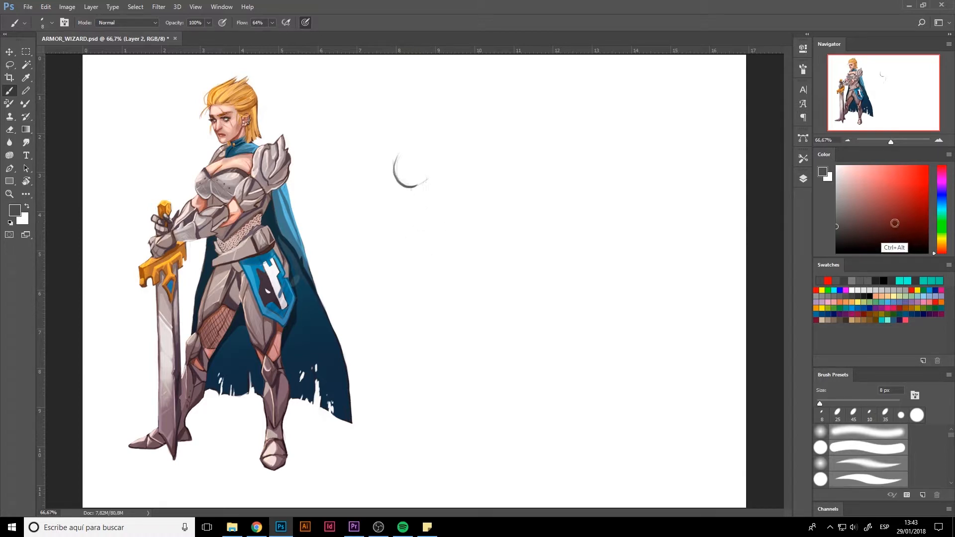
pyautogui.click(876, 187)
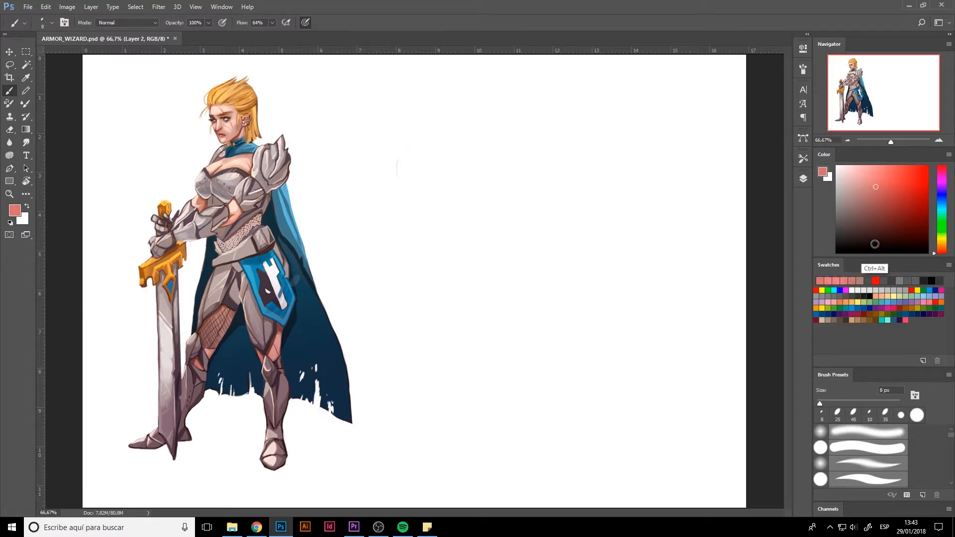
pyautogui.press('e')
pyautogui.press('b')
# Step: Set the brush colour to teal and trace the head, neck, chest, shoulders, arms and hands over the painted knight
pyautogui.click(897, 172)
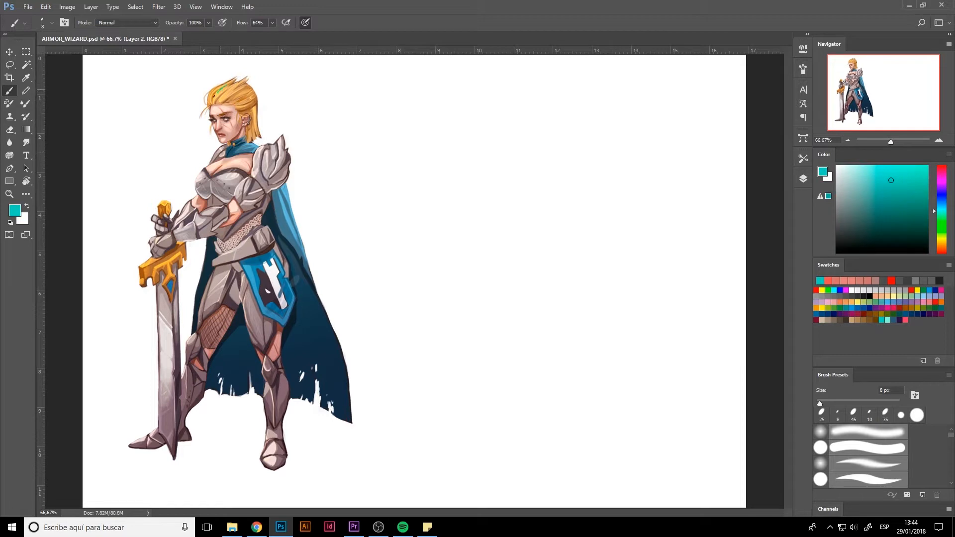
pyautogui.moveTo(214, 96)
pyautogui.mouseDown()
pyautogui.moveTo(215, 132)
pyautogui.moveTo(246, 121)
pyautogui.mouseUp()
pyautogui.moveTo(216, 92); pyautogui.dragTo(249, 105)
pyautogui.hotkey('ctrl', 'z')
pyautogui.moveTo(232, 144)
pyautogui.mouseDown()
pyautogui.moveTo(195, 182)
pyautogui.moveTo(220, 190)
pyautogui.moveTo(218, 167)
pyautogui.moveTo(278, 166)
pyautogui.moveTo(266, 175)
pyautogui.moveTo(259, 147)
pyautogui.moveTo(279, 165)
pyautogui.moveTo(242, 209)
pyautogui.mouseUp()
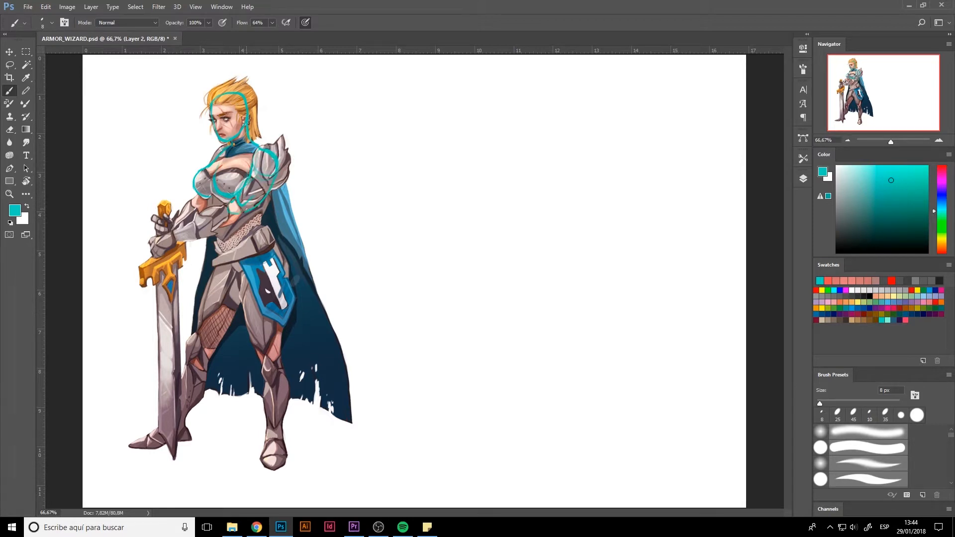
pyautogui.moveTo(201, 214); pyautogui.dragTo(180, 234)
pyautogui.moveTo(175, 219)
pyautogui.mouseDown()
pyautogui.moveTo(171, 228)
pyautogui.moveTo(154, 219)
pyautogui.moveTo(153, 237)
pyautogui.moveTo(174, 246)
pyautogui.mouseUp()
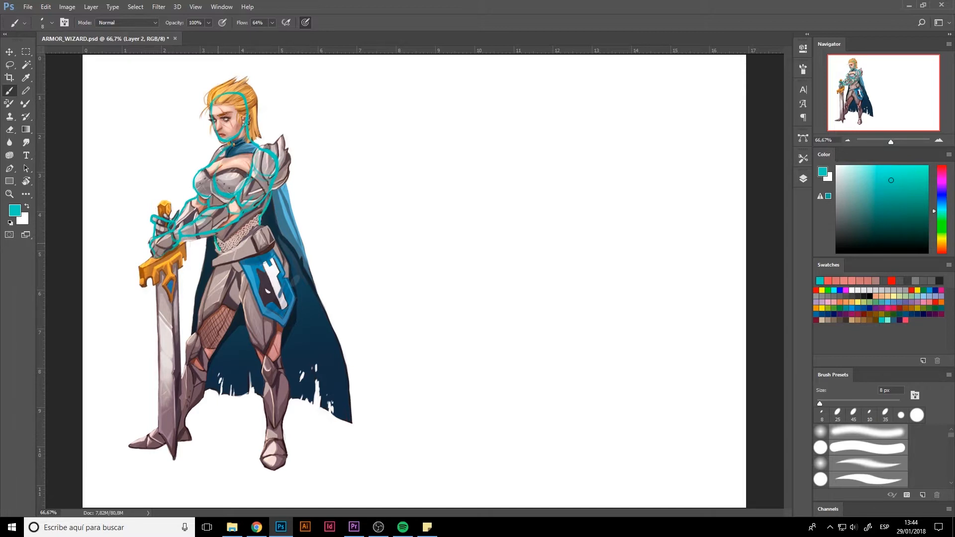
# Step: Trace the knight's waist, pelvis and front leg down to the foot in teal
pyautogui.moveTo(226, 239)
pyautogui.mouseDown()
pyautogui.moveTo(224, 259)
pyautogui.moveTo(215, 246)
pyautogui.moveTo(228, 282)
pyautogui.moveTo(266, 230)
pyautogui.mouseUp()
pyautogui.moveTo(245, 308); pyautogui.dragTo(266, 341)
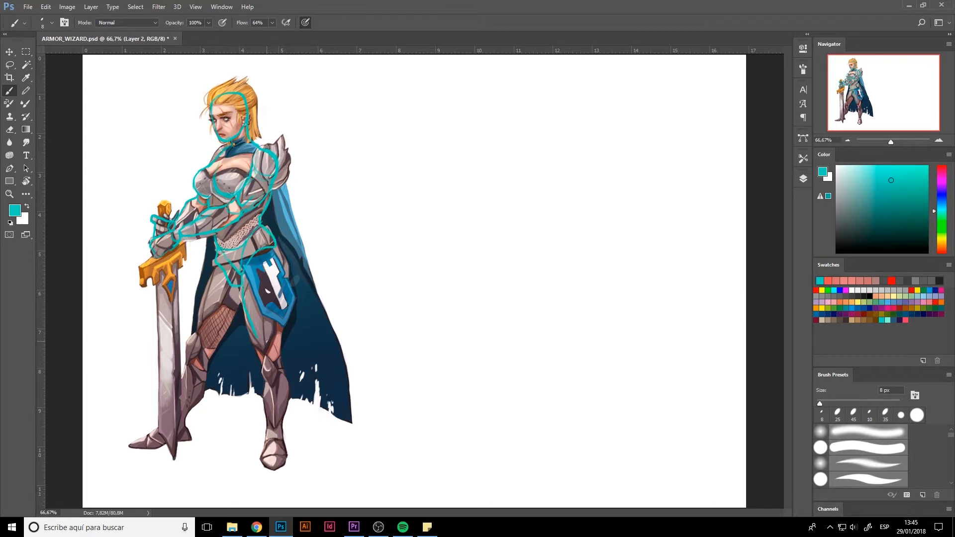
pyautogui.moveTo(280, 256)
pyautogui.mouseDown()
pyautogui.moveTo(288, 301)
pyautogui.moveTo(281, 357)
pyautogui.mouseUp()
pyautogui.moveTo(248, 321)
pyautogui.mouseDown()
pyautogui.moveTo(263, 370)
pyautogui.moveTo(279, 365)
pyautogui.moveTo(264, 395)
pyautogui.moveTo(262, 370)
pyautogui.moveTo(271, 420)
pyautogui.mouseUp()
pyautogui.moveTo(281, 360)
pyautogui.mouseDown()
pyautogui.moveTo(284, 434)
pyautogui.moveTo(264, 447)
pyautogui.moveTo(274, 469)
pyautogui.mouseUp()
pyautogui.press('e')
pyautogui.press('b')
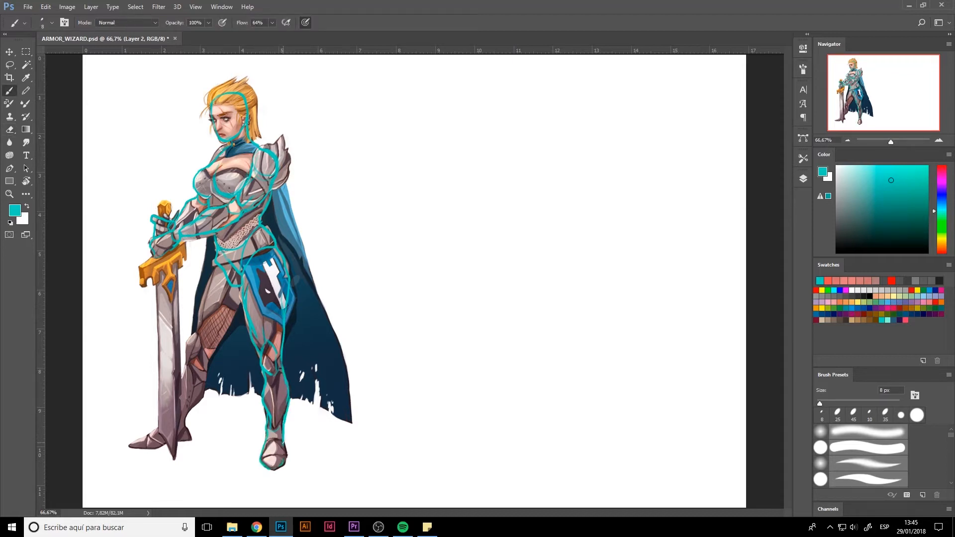
# Step: Trace the knight's rear leg in teal, outlining the thigh, knee, calf and foot
pyautogui.moveTo(221, 339); pyautogui.dragTo(238, 314)
pyautogui.moveTo(216, 264); pyautogui.dragTo(209, 284)
pyautogui.moveTo(200, 331); pyautogui.dragTo(236, 284)
pyautogui.moveTo(197, 336)
pyautogui.mouseDown()
pyautogui.moveTo(191, 357)
pyautogui.moveTo(220, 338)
pyautogui.moveTo(187, 436)
pyautogui.mouseUp()
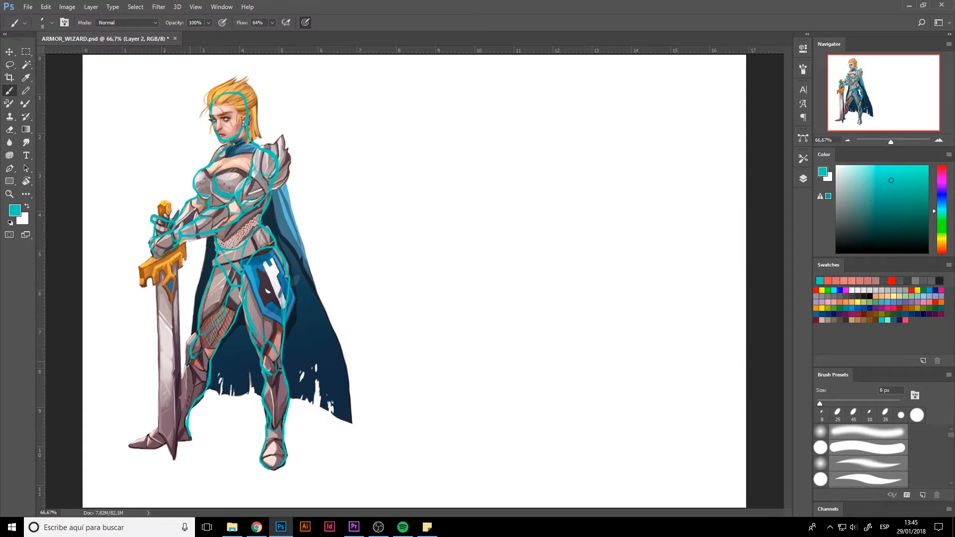
pyautogui.moveTo(190, 359)
pyautogui.mouseDown()
pyautogui.moveTo(179, 394)
pyautogui.moveTo(204, 368)
pyautogui.moveTo(190, 409)
pyautogui.moveTo(175, 389)
pyautogui.moveTo(158, 427)
pyautogui.moveTo(136, 443)
pyautogui.moveTo(190, 432)
pyautogui.mouseUp()
# Step: Select the teal tracing with the Lasso, move it to the blank area beside the knight with Free Transform, and deselect it
pyautogui.press('l')
pyautogui.moveTo(351, 216)
pyautogui.mouseDown()
pyautogui.moveTo(310, 490)
pyautogui.moveTo(105, 450)
pyautogui.moveTo(101, 200)
pyautogui.moveTo(268, 51)
pyautogui.moveTo(350, 291)
pyautogui.mouseUp()
pyautogui.hotkey('ctrl', 't')
pyautogui.moveTo(312, 261); pyautogui.dragTo(533, 262)
pyautogui.press('Return')
pyautogui.hotkey('ctrl', 'd')
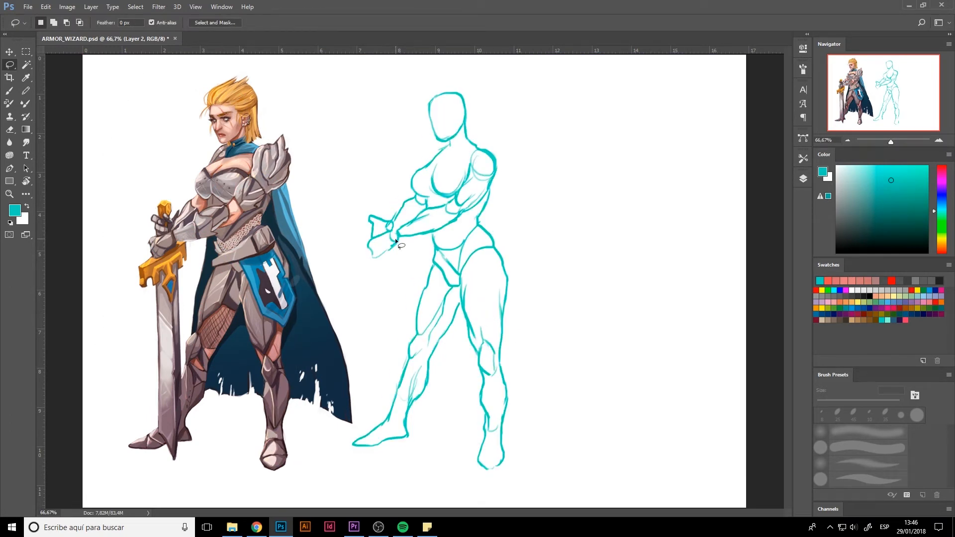
# Step: Add the far shoulder line to the teal figure and write "very strong structure" next to its head
pyautogui.press('b')
pyautogui.press('e')
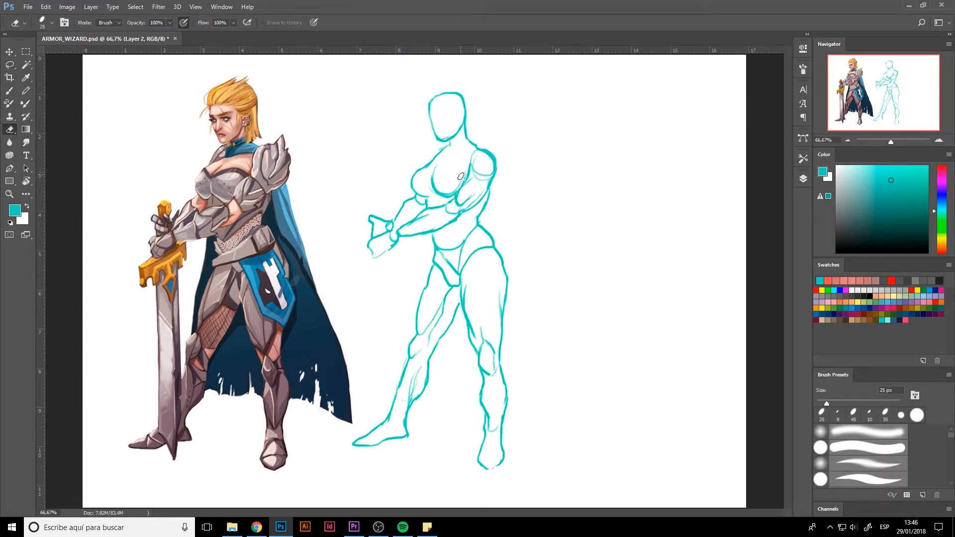
pyautogui.press('b')
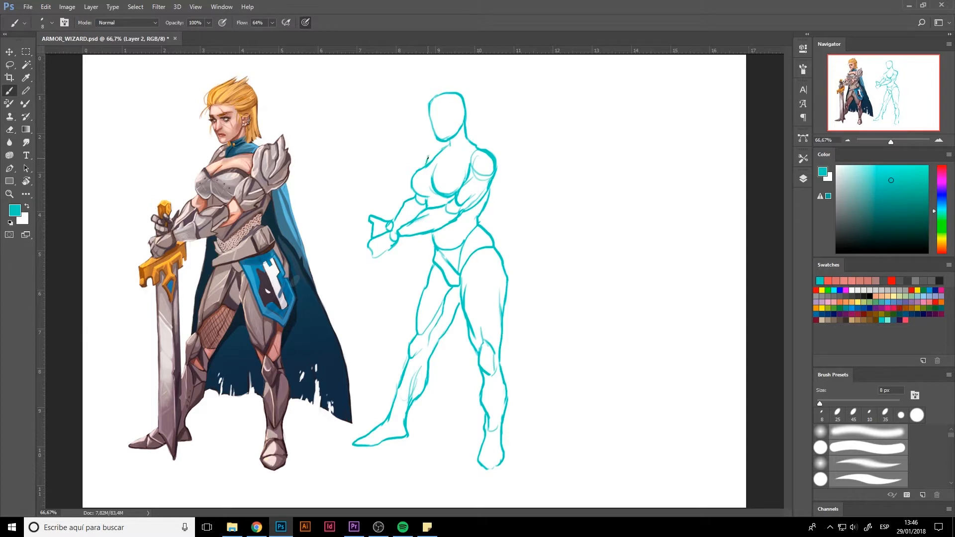
pyautogui.moveTo(428, 158); pyautogui.dragTo(452, 138)
pyautogui.moveTo(351, 160)
pyautogui.mouseDown()
pyautogui.moveTo(379, 144)
pyautogui.moveTo(371, 138)
pyautogui.moveTo(389, 118)
pyautogui.moveTo(406, 117)
pyautogui.moveTo(378, 179)
pyautogui.moveTo(422, 129)
pyautogui.mouseUp()
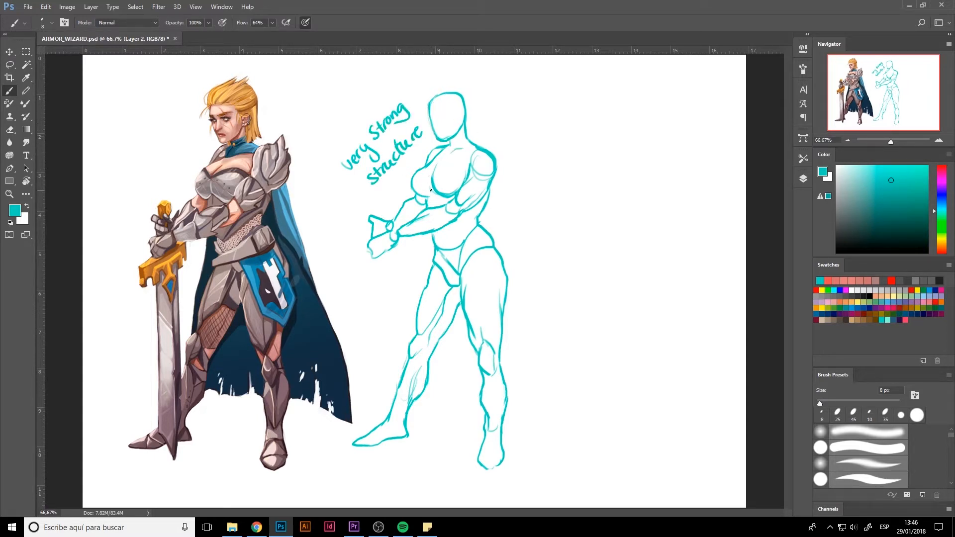
# Step: Erase the extra pelvis lines on the teal figure and refine its hand outline and the guide lines on its face
pyautogui.press('e')
pyautogui.moveTo(461, 263)
pyautogui.mouseDown()
pyautogui.moveTo(458, 245)
pyautogui.moveTo(460, 263)
pyautogui.moveTo(489, 255)
pyautogui.moveTo(447, 253)
pyautogui.moveTo(442, 276)
pyautogui.moveTo(440, 246)
pyautogui.moveTo(461, 269)
pyautogui.moveTo(477, 256)
pyautogui.moveTo(452, 251)
pyautogui.moveTo(467, 235)
pyautogui.moveTo(457, 282)
pyautogui.mouseUp()
pyautogui.press('b')
pyautogui.press('e')
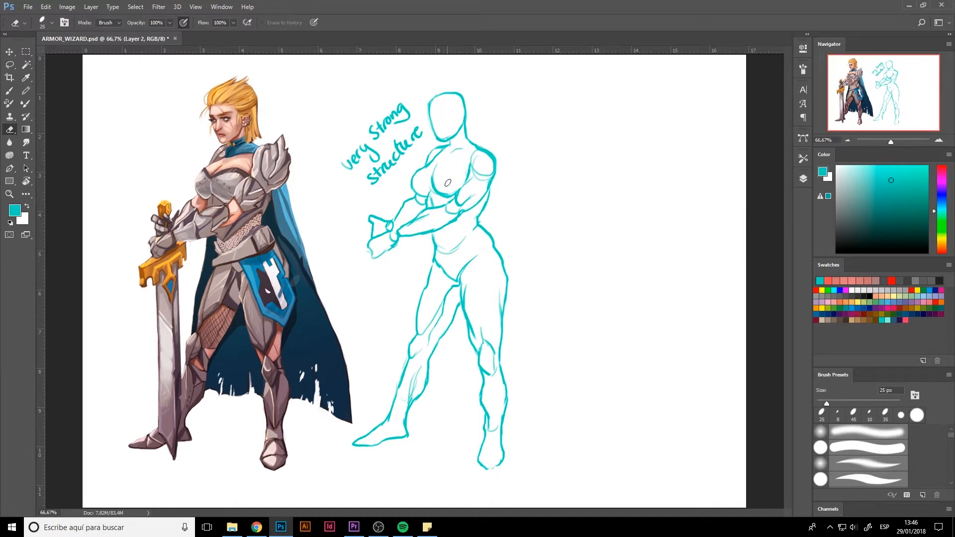
pyautogui.press('b')
pyautogui.moveTo(381, 249); pyautogui.dragTo(369, 259)
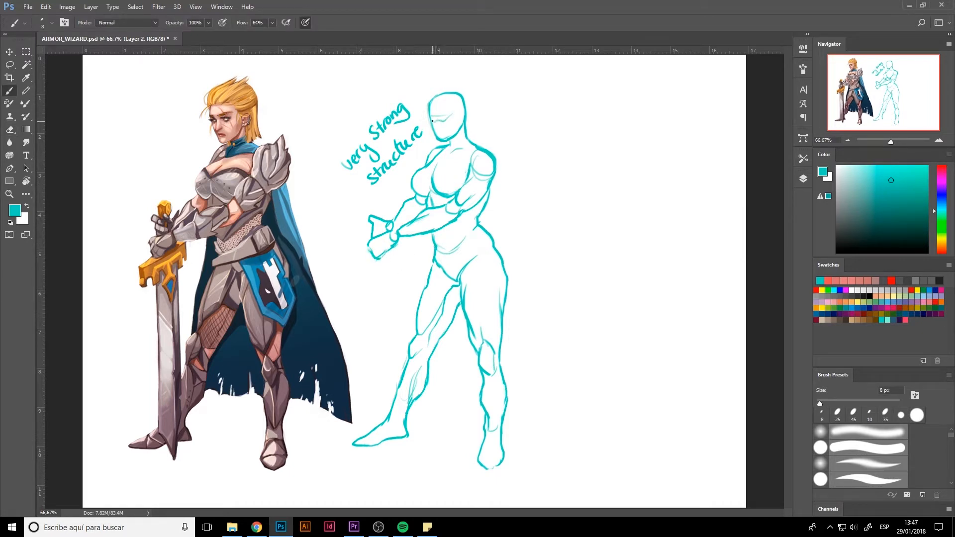
pyautogui.moveTo(458, 113); pyautogui.dragTo(461, 125)
# Step: Set the brush colour to pink and circle the teal figure's shoulders, elbow and both thighs
pyautogui.click(941, 169)
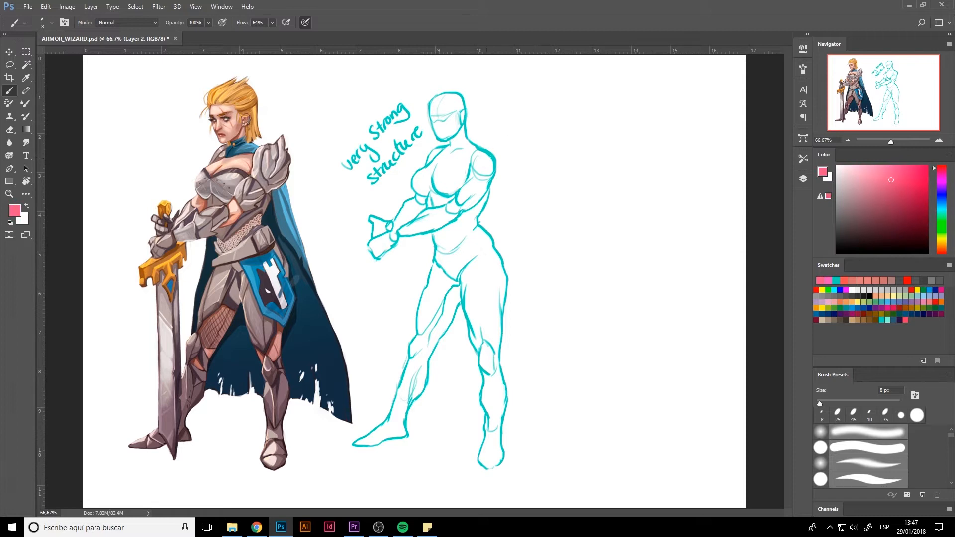
pyautogui.moveTo(490, 148); pyautogui.dragTo(433, 148)
pyautogui.moveTo(477, 185); pyautogui.dragTo(465, 183)
pyautogui.moveTo(484, 295)
pyautogui.mouseDown()
pyautogui.moveTo(481, 305)
pyautogui.moveTo(434, 294)
pyautogui.mouseUp()
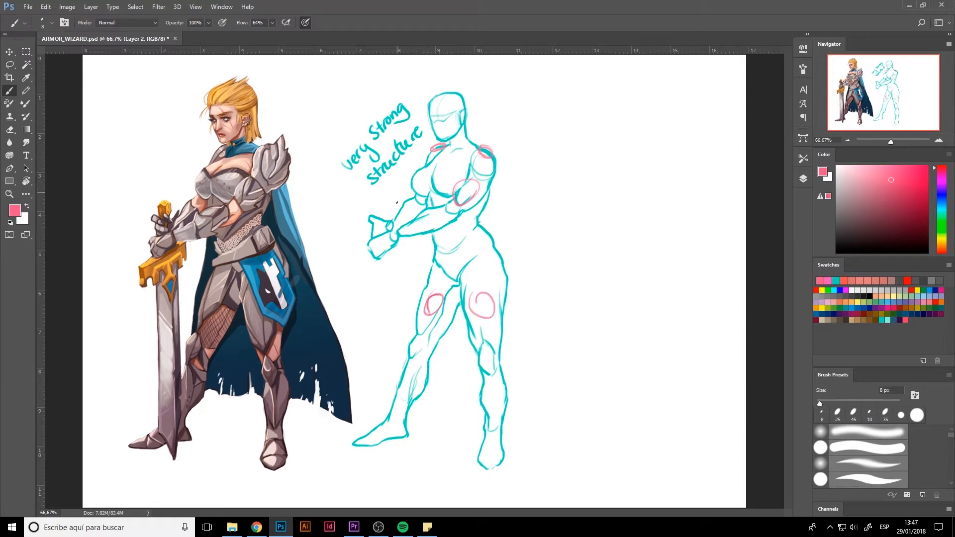
# Step: Draw a pink arrow between the teal figure's shoulders and start a small stick figure beside it with torso, pelvis and legs
pyautogui.moveTo(440, 149); pyautogui.dragTo(477, 158)
pyautogui.moveTo(470, 153); pyautogui.dragTo(477, 160)
pyautogui.moveTo(496, 112)
pyautogui.mouseDown()
pyautogui.moveTo(522, 123)
pyautogui.moveTo(499, 116)
pyautogui.moveTo(516, 140)
pyautogui.moveTo(503, 171)
pyautogui.mouseUp()
pyautogui.moveTo(518, 141); pyautogui.dragTo(519, 171)
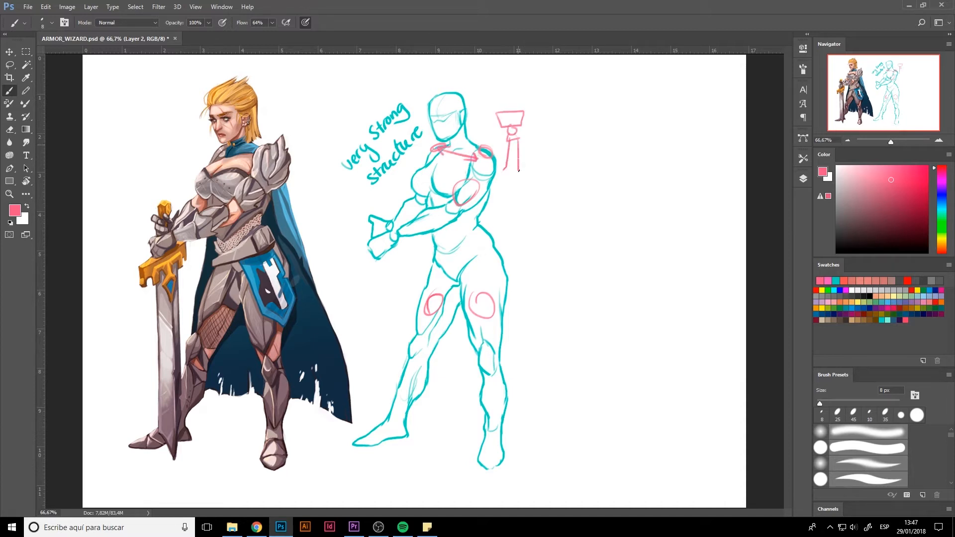
# Step: Complete the small pink stick figure with a head, shoulder joints and arms
pyautogui.moveTo(509, 94); pyautogui.dragTo(493, 133)
pyautogui.moveTo(527, 114)
pyautogui.mouseDown()
pyautogui.moveTo(497, 113)
pyautogui.moveTo(527, 112)
pyautogui.mouseUp()
pyautogui.moveTo(522, 107); pyautogui.dragTo(496, 110)
pyautogui.moveTo(520, 103); pyautogui.dragTo(527, 108)
# Step: Set the brush colour to dark grey and sketch a female torso to the right of the teal figure, with side contours, waist and one breast circle
pyautogui.click(837, 232)
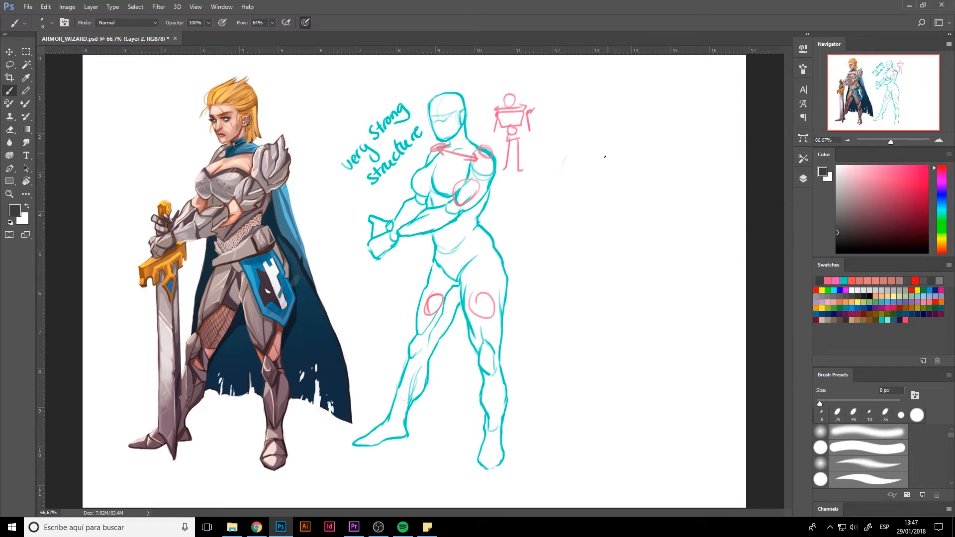
pyautogui.moveTo(607, 152); pyautogui.dragTo(596, 188)
pyautogui.moveTo(564, 158)
pyautogui.mouseDown()
pyautogui.moveTo(563, 197)
pyautogui.moveTo(591, 229)
pyautogui.moveTo(590, 248)
pyautogui.mouseUp()
pyautogui.moveTo(588, 254)
pyautogui.mouseDown()
pyautogui.moveTo(640, 247)
pyautogui.moveTo(646, 227)
pyautogui.moveTo(649, 249)
pyautogui.mouseUp()
pyautogui.moveTo(653, 199)
pyautogui.mouseDown()
pyautogui.moveTo(662, 168)
pyautogui.moveTo(628, 149)
pyautogui.mouseUp()
pyautogui.moveTo(571, 152)
pyautogui.mouseDown()
pyautogui.moveTo(564, 196)
pyautogui.moveTo(565, 172)
pyautogui.mouseUp()
pyautogui.moveTo(589, 160); pyautogui.dragTo(601, 272)
pyautogui.moveTo(614, 274); pyautogui.dragTo(649, 250)
pyautogui.moveTo(647, 175); pyautogui.dragTo(637, 202)
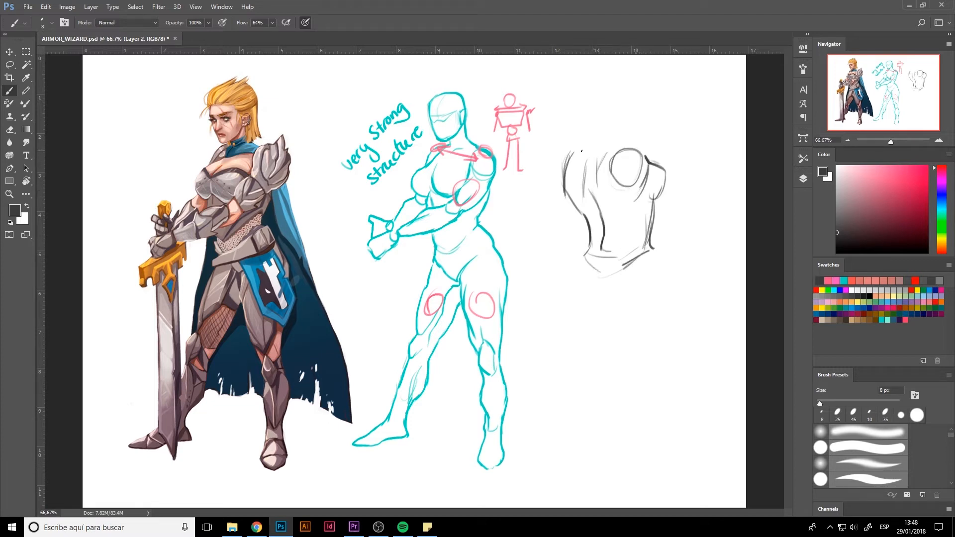
# Step: Add the shoulder line, second breast contour and rib lines to the grey torso sketch
pyautogui.moveTo(580, 149)
pyautogui.mouseDown()
pyautogui.moveTo(635, 147)
pyautogui.moveTo(570, 163)
pyautogui.moveTo(585, 184)
pyautogui.mouseUp()
pyautogui.moveTo(595, 175); pyautogui.dragTo(631, 199)
pyautogui.moveTo(639, 200); pyautogui.dragTo(624, 229)
pyautogui.moveTo(587, 160); pyautogui.dragTo(597, 211)
pyautogui.moveTo(609, 199); pyautogui.dragTo(603, 226)
pyautogui.moveTo(602, 196)
pyautogui.mouseDown()
pyautogui.moveTo(580, 223)
pyautogui.moveTo(578, 201)
pyautogui.mouseUp()
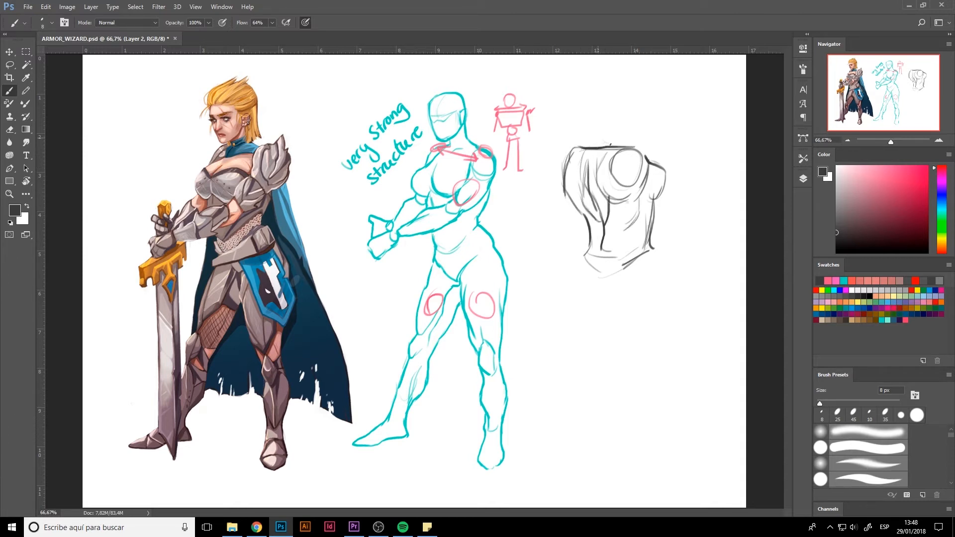
# Step: Erase the rough lines inside the grey torso and redraw the chest contour tapering down towards the ribs
pyautogui.press('e')
pyautogui.moveTo(597, 151)
pyautogui.mouseDown()
pyautogui.moveTo(595, 211)
pyautogui.moveTo(616, 207)
pyautogui.moveTo(608, 218)
pyautogui.mouseUp()
pyautogui.moveTo(581, 188); pyautogui.dragTo(594, 220)
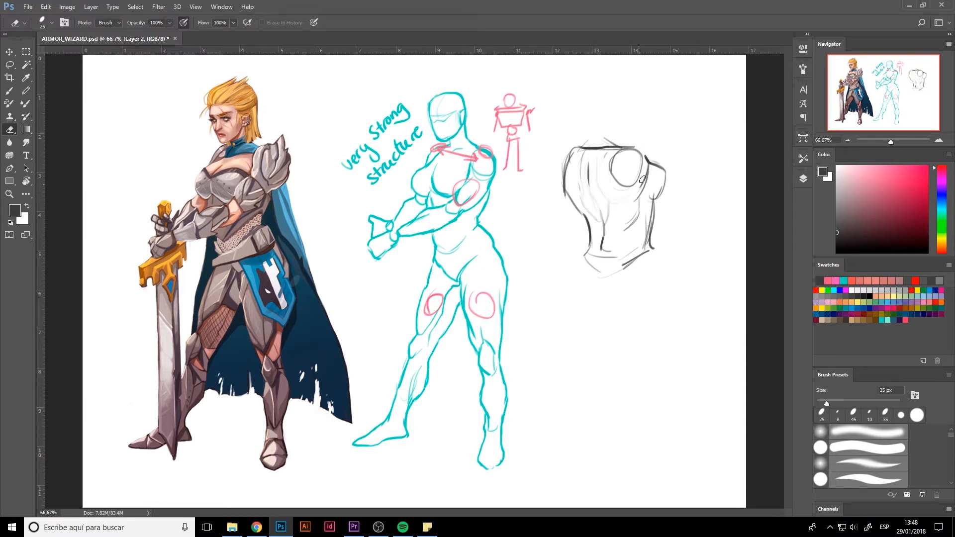
pyautogui.moveTo(642, 180); pyautogui.dragTo(642, 213)
pyautogui.press('b')
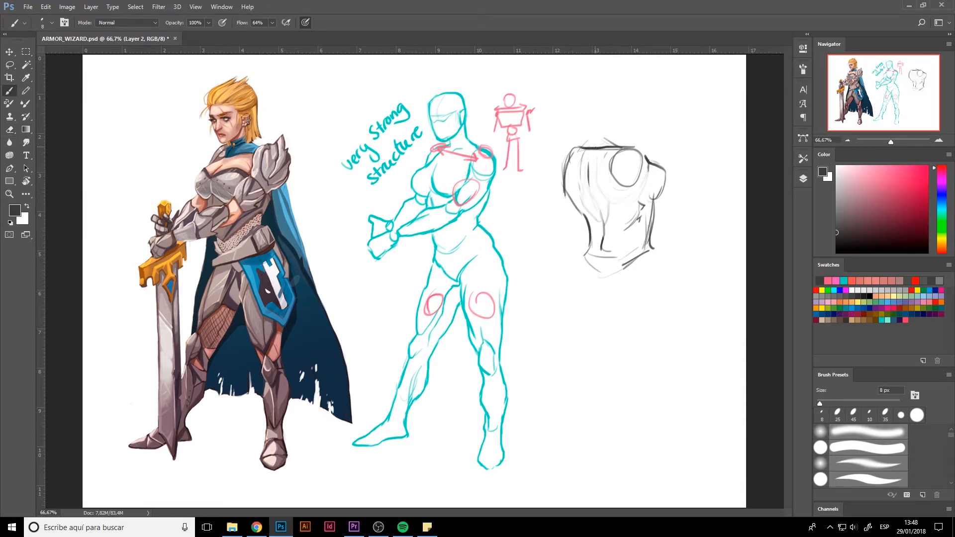
pyautogui.moveTo(587, 156); pyautogui.dragTo(582, 212)
pyautogui.moveTo(580, 195); pyautogui.dragTo(604, 226)
pyautogui.moveTo(616, 193); pyautogui.dragTo(604, 226)
# Step: Extend the grey torso with the pelvis line, hips and upper thighs, and add the outer shoulder contour
pyautogui.moveTo(612, 267); pyautogui.dragTo(605, 273)
pyautogui.moveTo(598, 262); pyautogui.dragTo(571, 301)
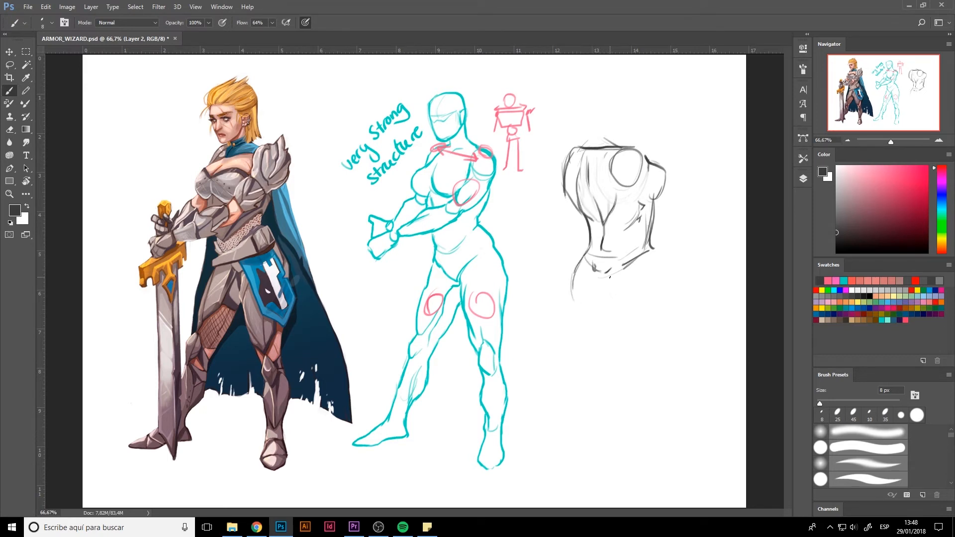
pyautogui.moveTo(648, 169); pyautogui.dragTo(653, 211)
pyautogui.moveTo(579, 147); pyautogui.dragTo(556, 190)
pyautogui.moveTo(595, 276)
pyautogui.mouseDown()
pyautogui.moveTo(602, 316)
pyautogui.moveTo(625, 323)
pyautogui.mouseUp()
pyautogui.moveTo(652, 248); pyautogui.dragTo(666, 316)
pyautogui.moveTo(571, 274)
pyautogui.mouseDown()
pyautogui.moveTo(585, 319)
pyautogui.moveTo(662, 318)
pyautogui.mouseUp()
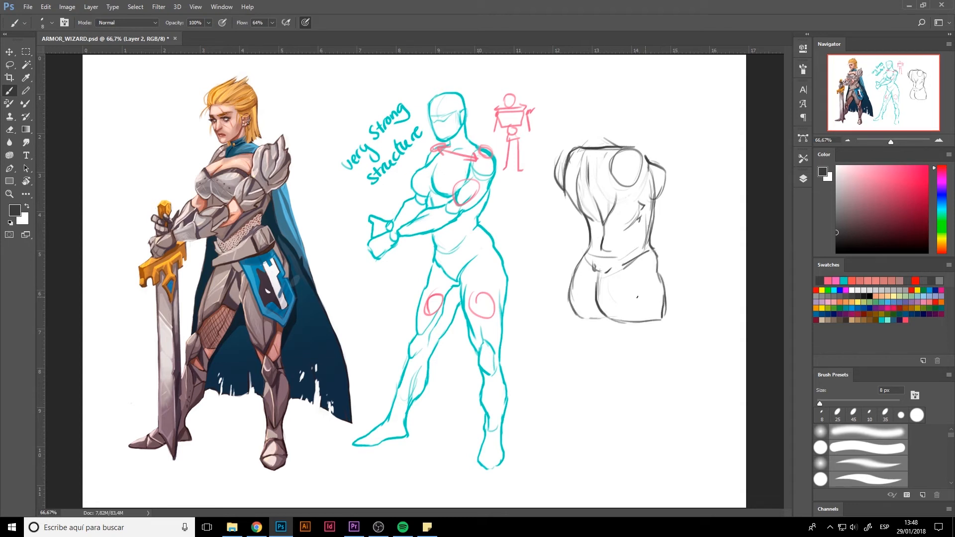
# Step: Set the brush colour to pink and outline and hatch the long chest shape on the torso's near side
pyautogui.click(828, 280)
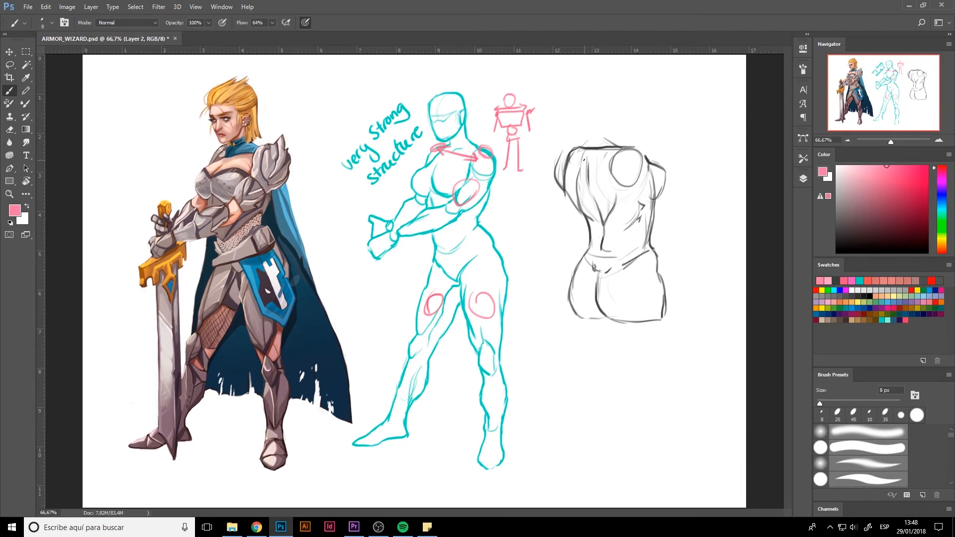
pyautogui.moveTo(581, 148)
pyautogui.mouseDown()
pyautogui.moveTo(576, 198)
pyautogui.moveTo(596, 213)
pyautogui.moveTo(609, 177)
pyautogui.moveTo(577, 151)
pyautogui.moveTo(577, 172)
pyautogui.moveTo(591, 181)
pyautogui.moveTo(581, 195)
pyautogui.mouseUp()
pyautogui.moveTo(610, 171)
pyautogui.mouseDown()
pyautogui.moveTo(588, 206)
pyautogui.moveTo(596, 211)
pyautogui.mouseUp()
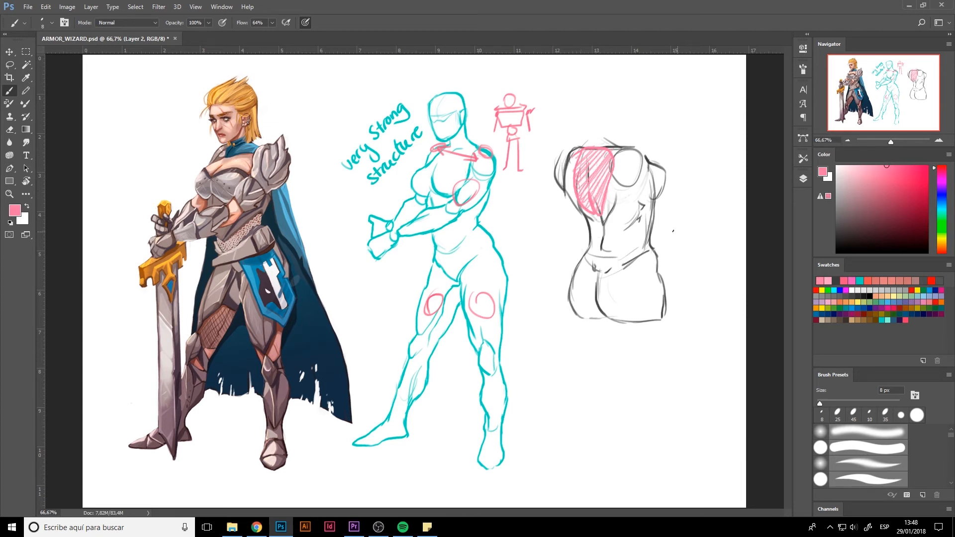
# Step: Shift the brush colour to violet-blue and outline and hatch the shape below the torso's breast circle
pyautogui.moveTo(941, 183); pyautogui.dragTo(942, 192)
pyautogui.moveTo(636, 186)
pyautogui.mouseDown()
pyautogui.moveTo(610, 226)
pyautogui.moveTo(646, 201)
pyautogui.moveTo(632, 188)
pyautogui.mouseUp()
pyautogui.moveTo(619, 206); pyautogui.dragTo(613, 231)
pyautogui.moveTo(637, 190)
pyautogui.mouseDown()
pyautogui.moveTo(623, 232)
pyautogui.moveTo(631, 223)
pyautogui.mouseUp()
pyautogui.moveTo(649, 194); pyautogui.dragTo(640, 213)
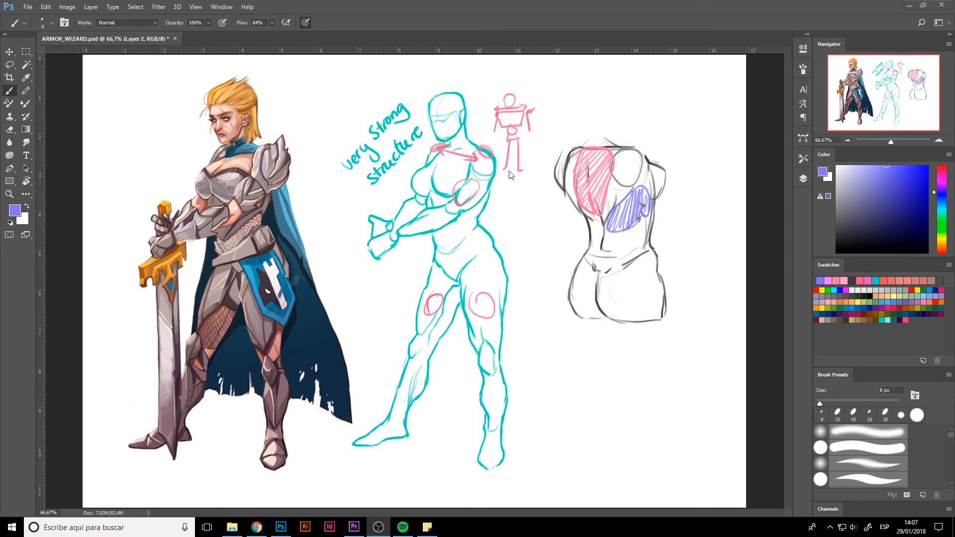
# Step: Draw a tall violet bracket beside the grey torso and add arrows leading back towards the pink stick figure
pyautogui.click(539, 228)
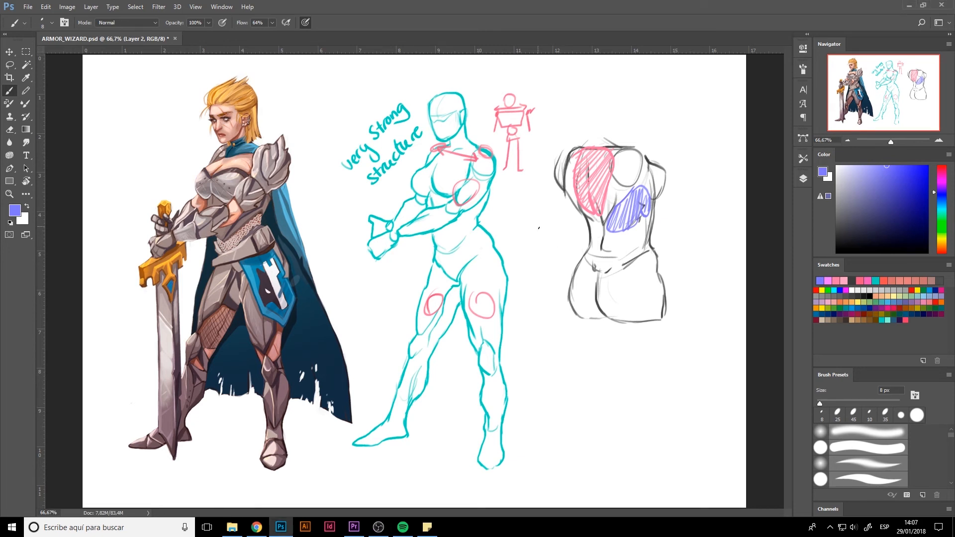
pyautogui.moveTo(577, 145); pyautogui.dragTo(565, 149)
pyautogui.moveTo(625, 177); pyautogui.dragTo(617, 188)
pyautogui.moveTo(548, 160)
pyautogui.mouseDown()
pyautogui.moveTo(547, 325)
pyautogui.moveTo(558, 323)
pyautogui.moveTo(553, 159)
pyautogui.mouseUp()
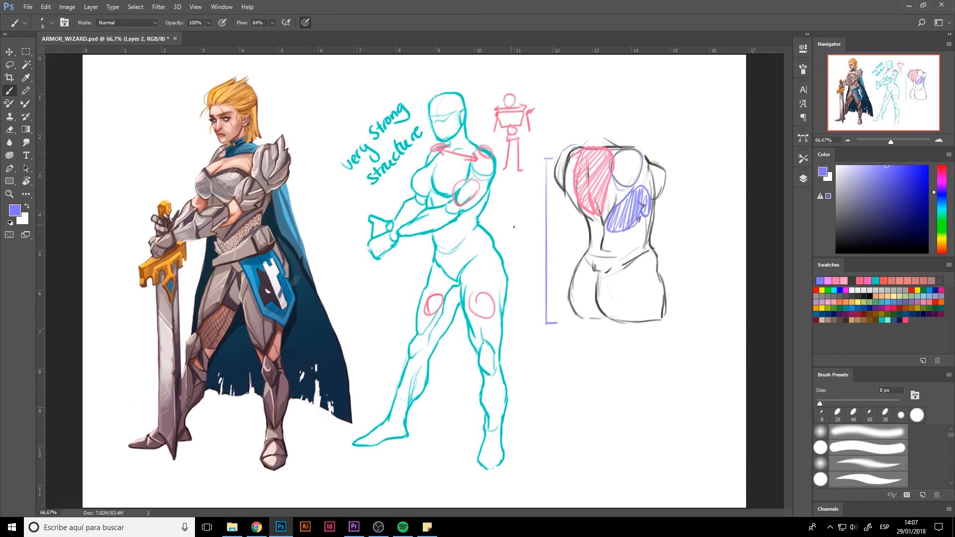
pyautogui.moveTo(540, 234)
pyautogui.mouseDown()
pyautogui.moveTo(504, 216)
pyautogui.moveTo(510, 222)
pyautogui.moveTo(522, 180)
pyautogui.mouseUp()
pyautogui.moveTo(520, 188); pyautogui.dragTo(527, 183)
# Step: Write "ACTION LINES" in violet below the grey torso sketch
pyautogui.moveTo(544, 372); pyautogui.dragTo(557, 357)
pyautogui.moveTo(566, 352); pyautogui.dragTo(560, 362)
pyautogui.moveTo(562, 345); pyautogui.dragTo(575, 355)
pyautogui.moveTo(582, 343); pyautogui.dragTo(584, 354)
pyautogui.moveTo(589, 354)
pyautogui.mouseDown()
pyautogui.moveTo(600, 343)
pyautogui.moveTo(624, 350)
pyautogui.mouseUp()
pyautogui.moveTo(631, 340); pyautogui.dragTo(631, 351)
pyautogui.moveTo(636, 351)
pyautogui.mouseDown()
pyautogui.moveTo(644, 340)
pyautogui.moveTo(654, 350)
pyautogui.mouseUp()
pyautogui.moveTo(664, 333); pyautogui.dragTo(664, 343)
# Step: Draw a vertical action line below the "ACTION LINES" label with an arrow leading to a square
pyautogui.moveTo(565, 378); pyautogui.dragTo(565, 450)
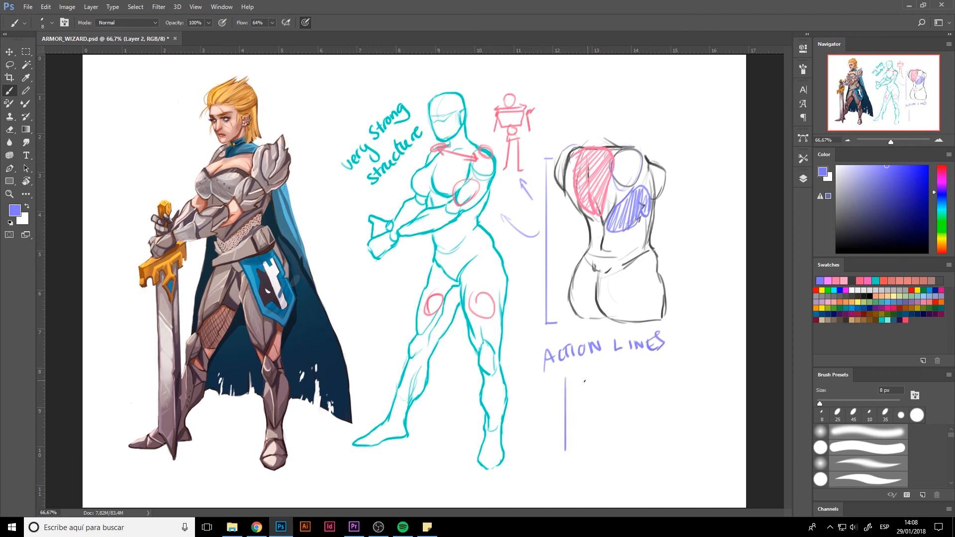
pyautogui.moveTo(591, 411); pyautogui.dragTo(599, 411)
pyautogui.moveTo(592, 406); pyautogui.dragTo(592, 416)
pyautogui.moveTo(617, 384)
pyautogui.mouseDown()
pyautogui.moveTo(617, 420)
pyautogui.moveTo(639, 389)
pyautogui.mouseUp()
pyautogui.moveTo(617, 388); pyautogui.dragTo(675, 387)
# Step: Write the bullet note "BALANCE" in violet beside the square
pyautogui.click(653, 384)
pyautogui.moveTo(677, 373); pyautogui.dragTo(691, 383)
pyautogui.moveTo(694, 384)
pyautogui.mouseDown()
pyautogui.moveTo(700, 373)
pyautogui.moveTo(707, 383)
pyautogui.mouseUp()
pyautogui.moveTo(712, 374); pyautogui.dragTo(716, 381)
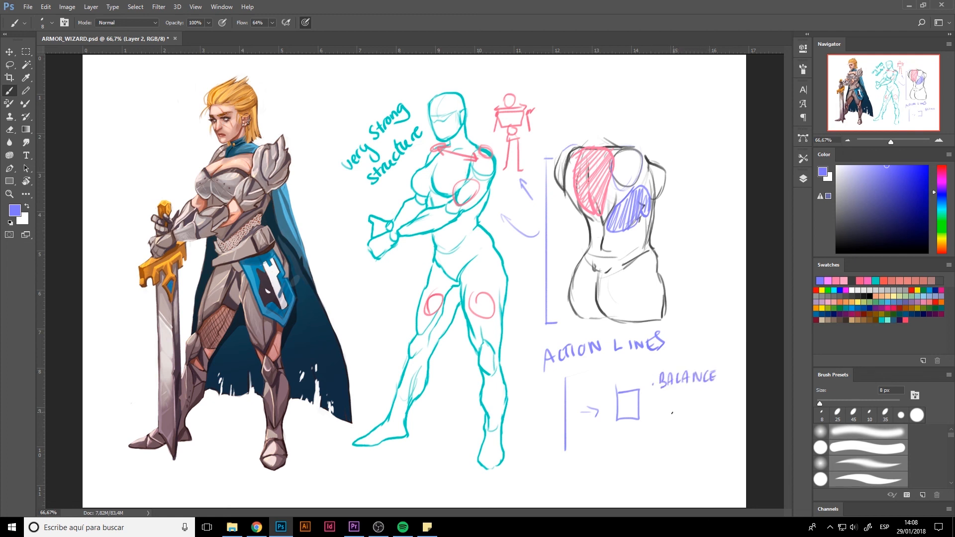